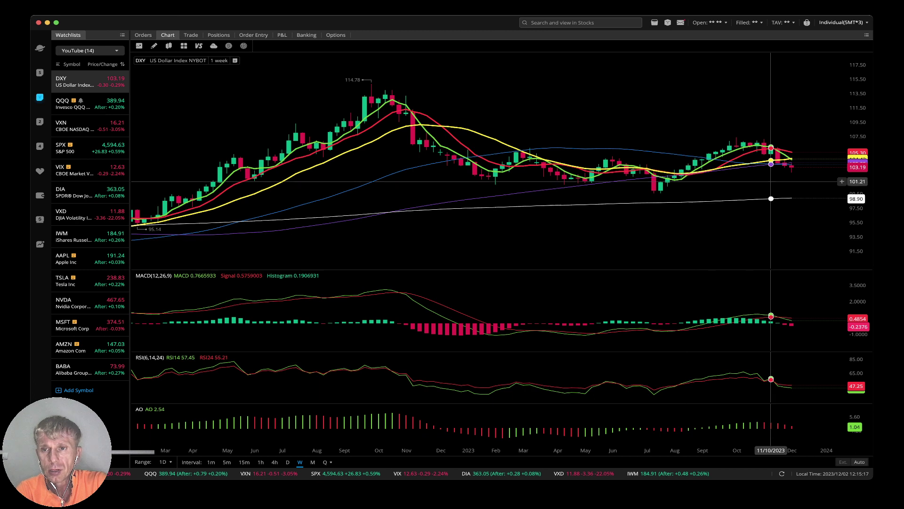
# Review the US Dollar Index weekly chart through December 2023 and switch it to the daily interval.
pyautogui.hscroll(3, 841, 114)
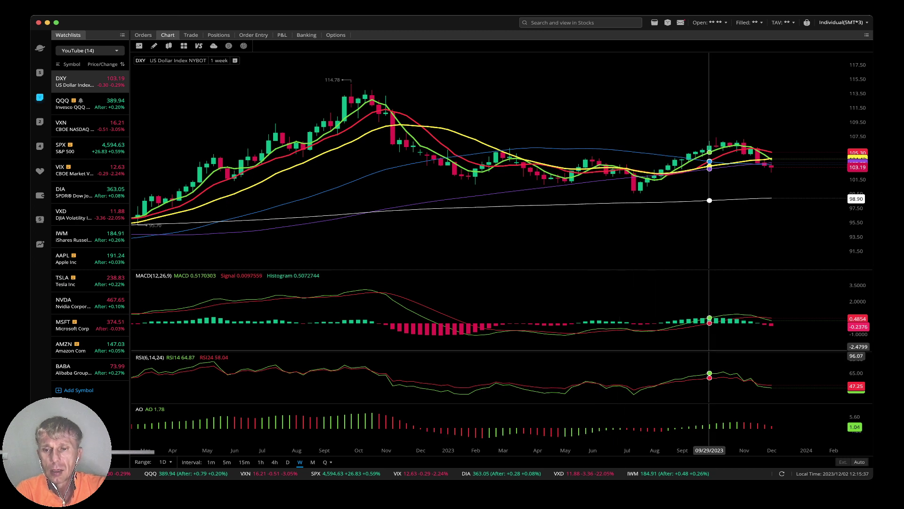
pyautogui.moveTo(744, 241); pyautogui.dragTo(720, 249)
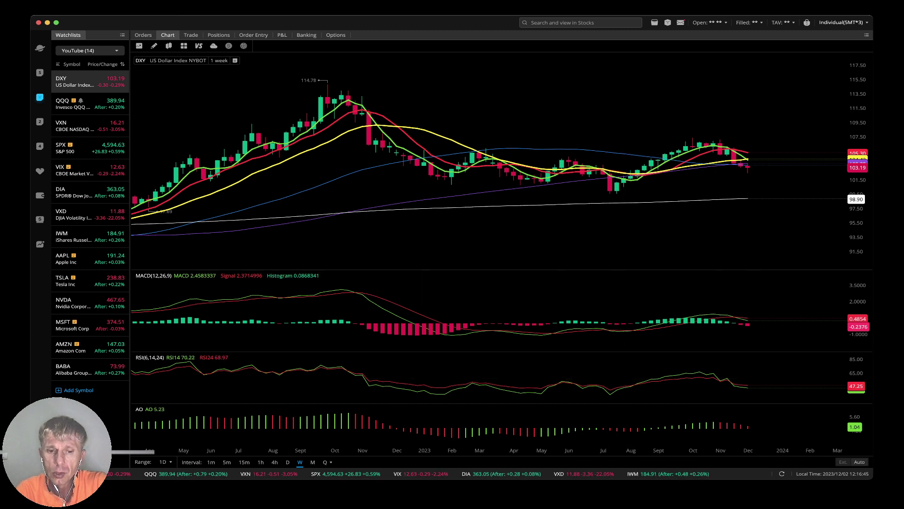
pyautogui.click(287, 462)
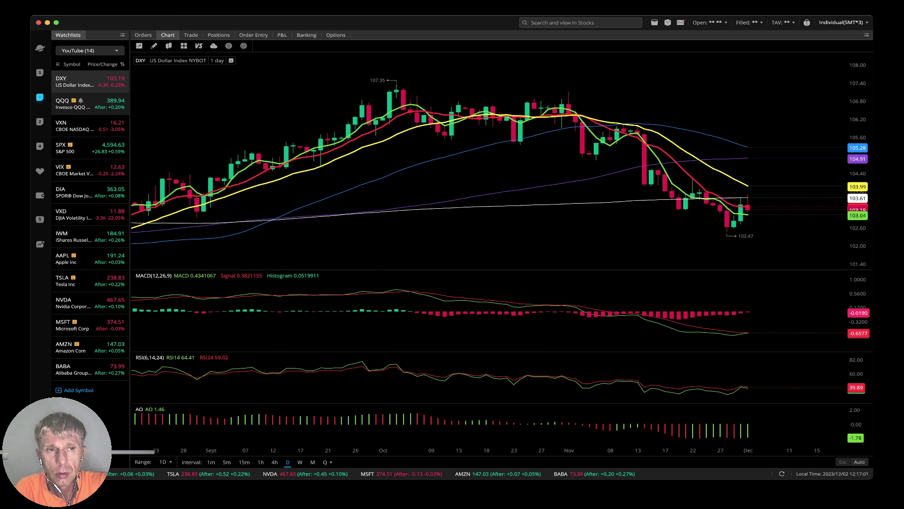
# On the QQQ weekly chart, draw a rising trend line across the July and December 2023 price highs.
pyautogui.click(90, 103)
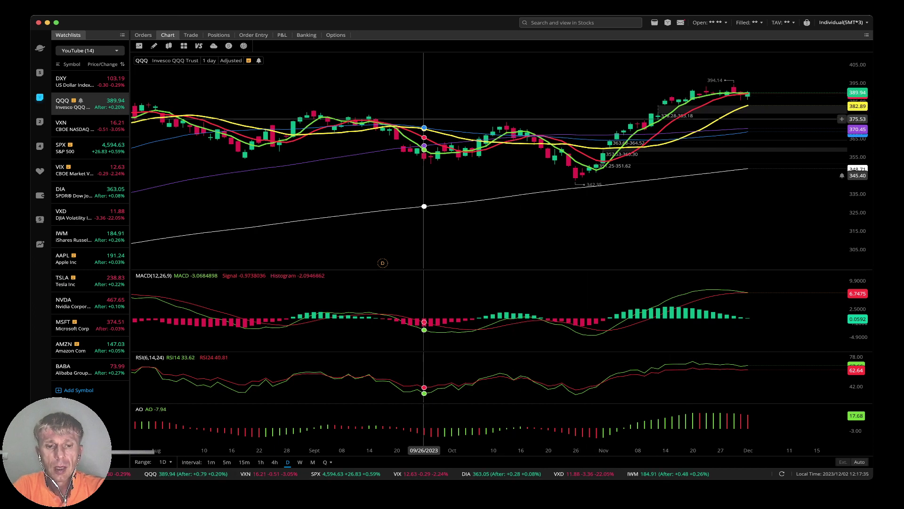
pyautogui.click(300, 462)
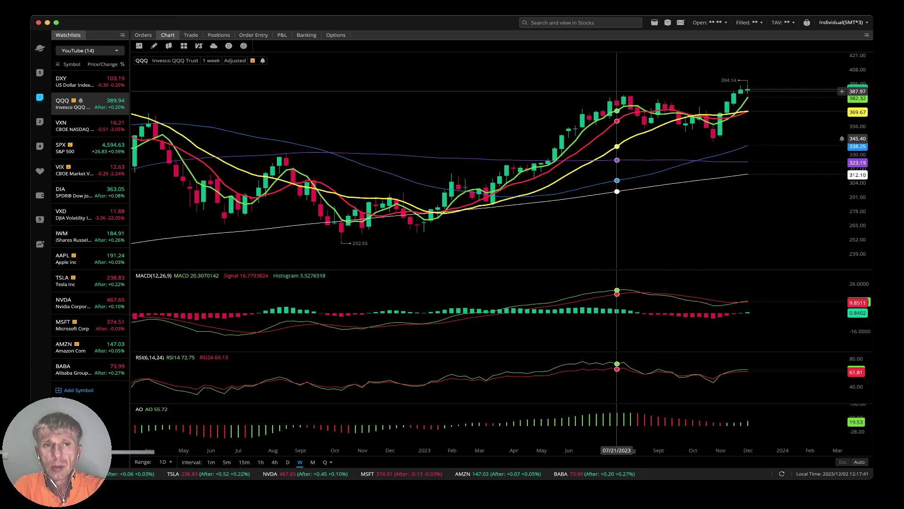
pyautogui.click(154, 45)
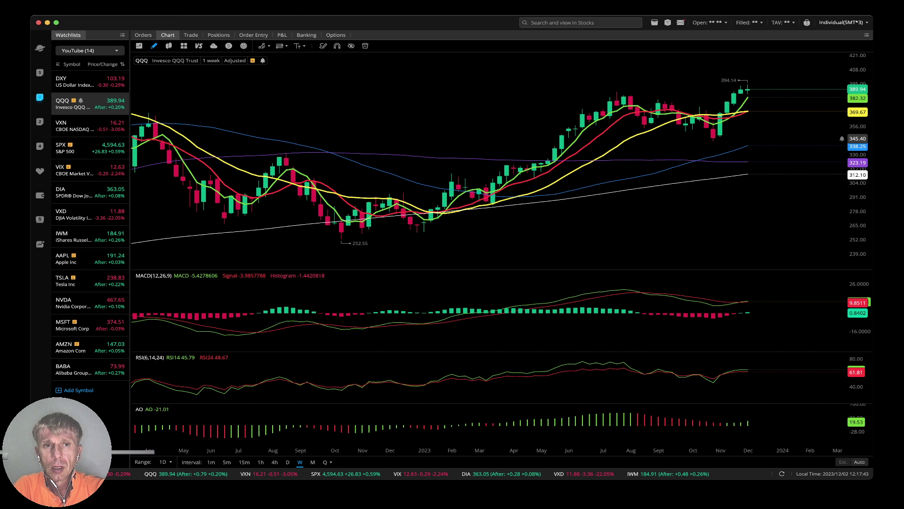
pyautogui.click(262, 46)
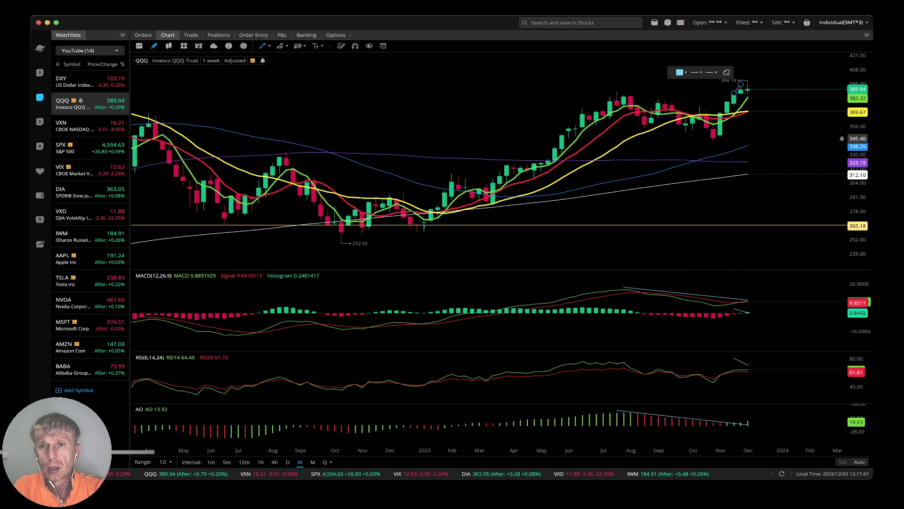
pyautogui.click(617, 89)
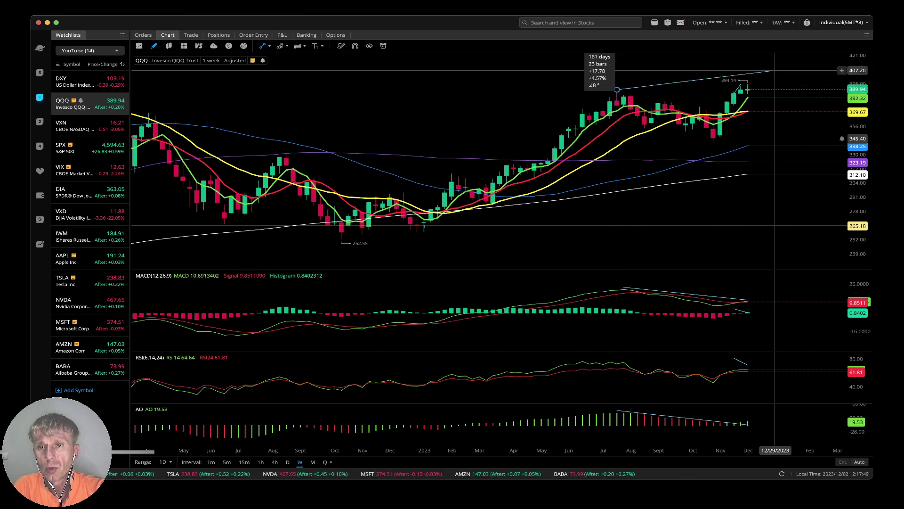
pyautogui.click(761, 80)
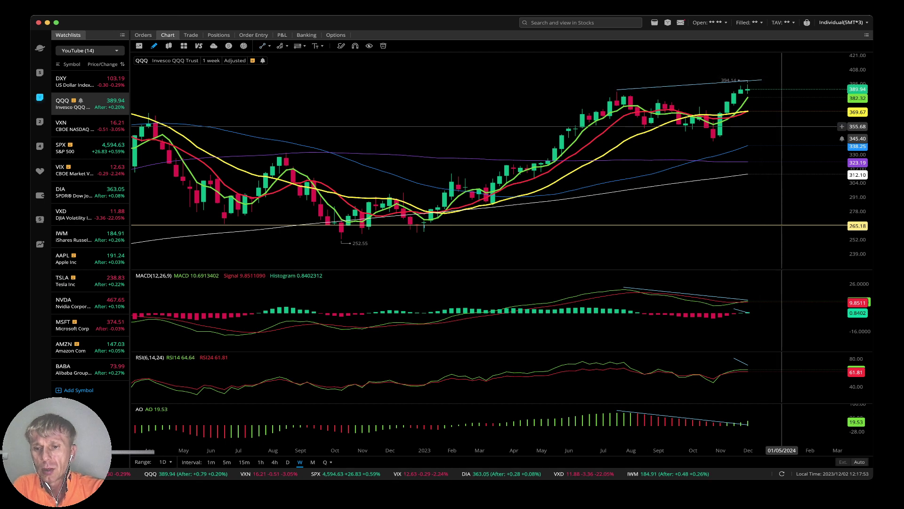
# Replace QQQ's short MACD and RSI lines with one across the RSI highs to December, and nudge the AO line's end upward.
pyautogui.click(747, 313)
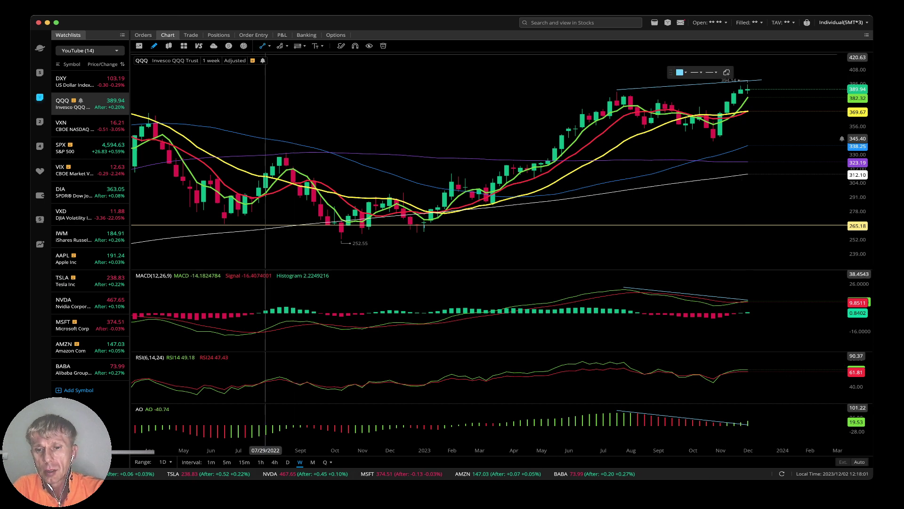
pyautogui.moveTo(590, 361); pyautogui.dragTo(748, 367)
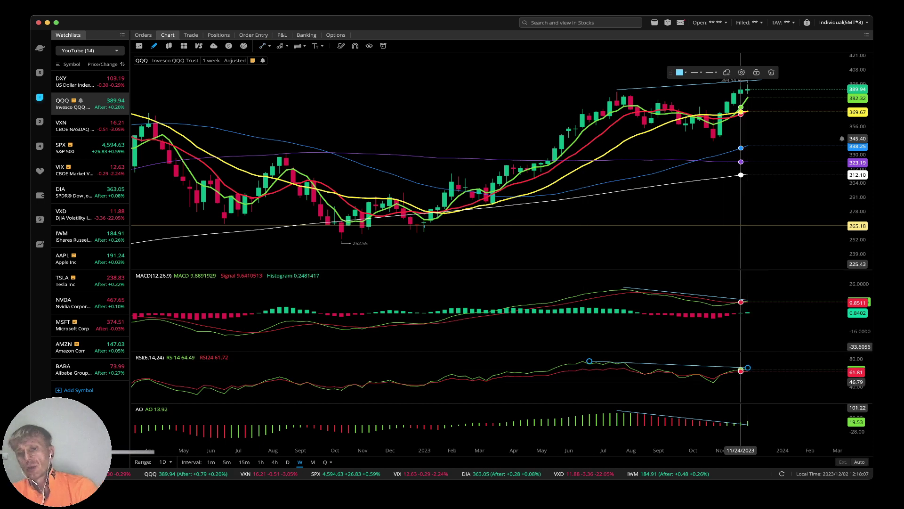
pyautogui.moveTo(748, 424); pyautogui.dragTo(748, 421)
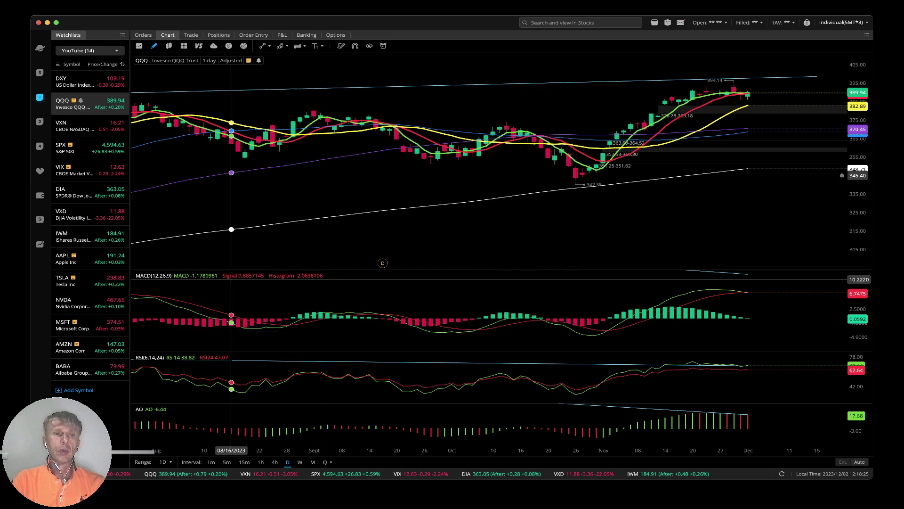
# Open the NASDAQ 100 Volatility Index (VXN) chart and show it at the weekly interval.
pyautogui.press('Down')
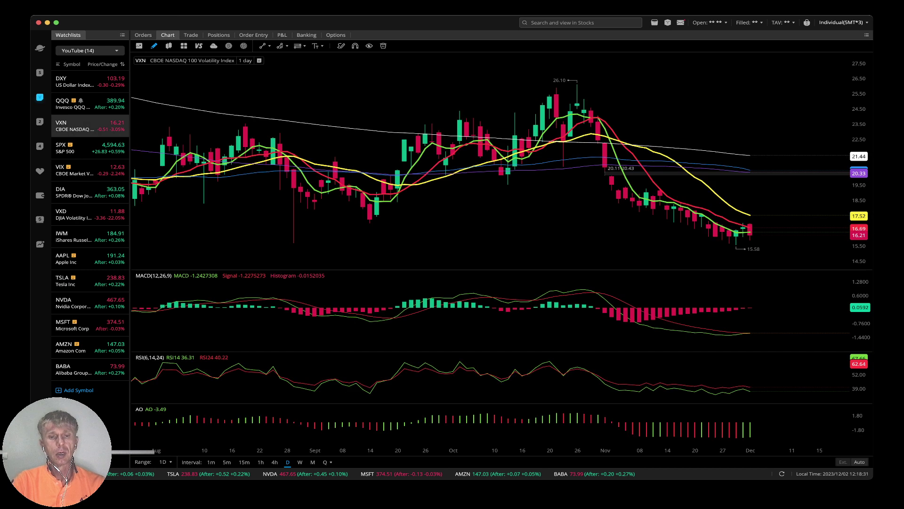
pyautogui.click(300, 462)
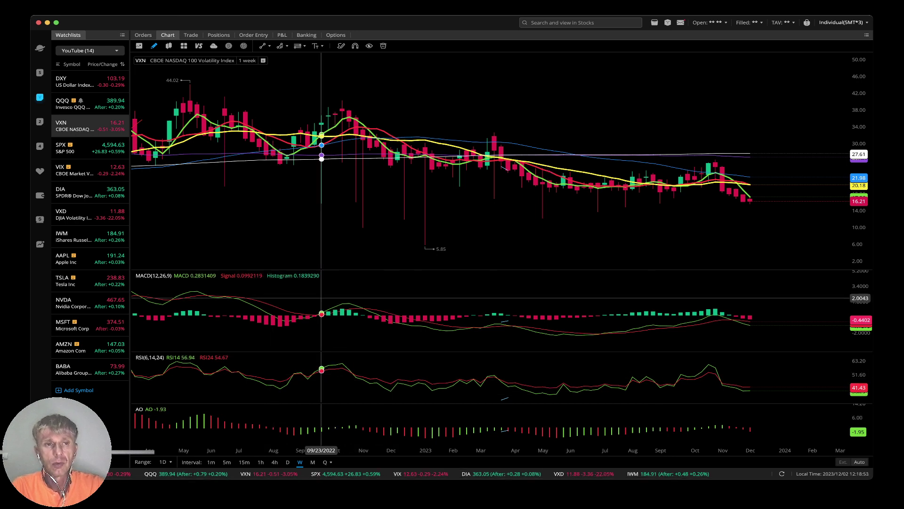
# On the SPX weekly chart, draw a nearly flat trend line across the July and December 2023 price highs, replacing the short steep line.
pyautogui.click(89, 148)
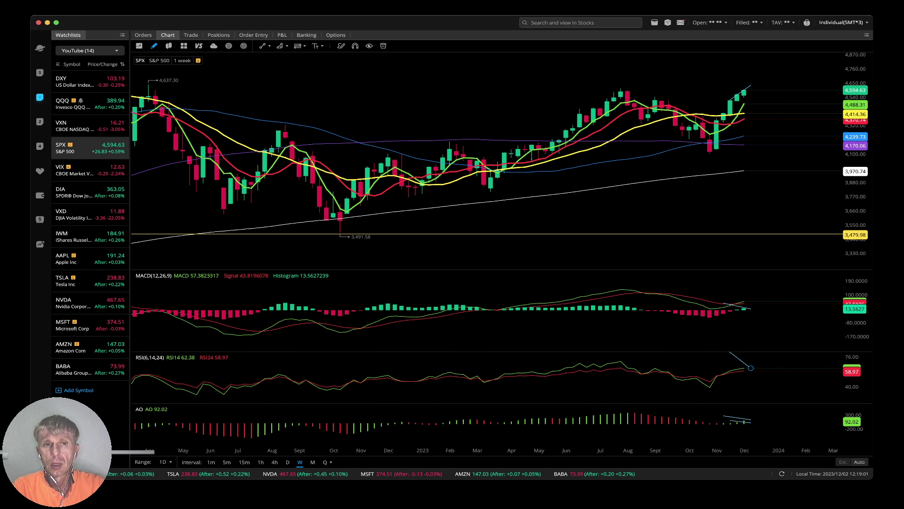
pyautogui.click(370, 46)
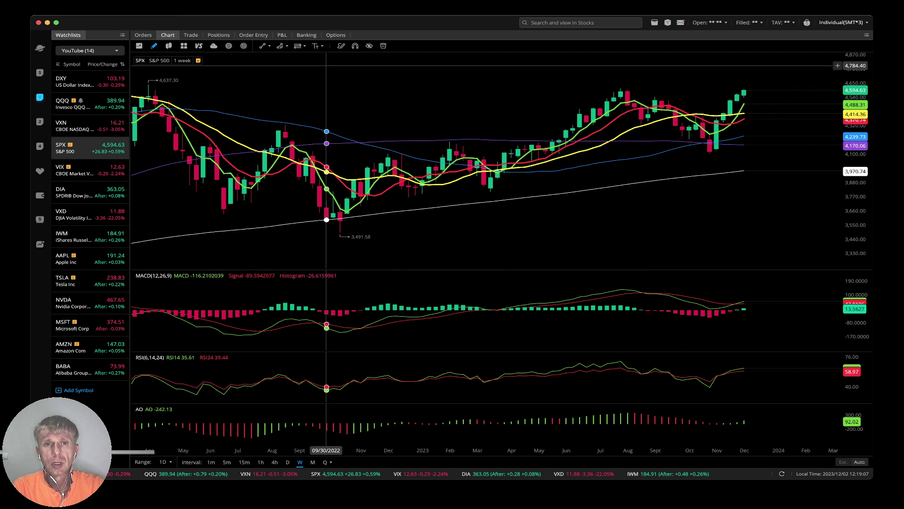
pyautogui.click(369, 45)
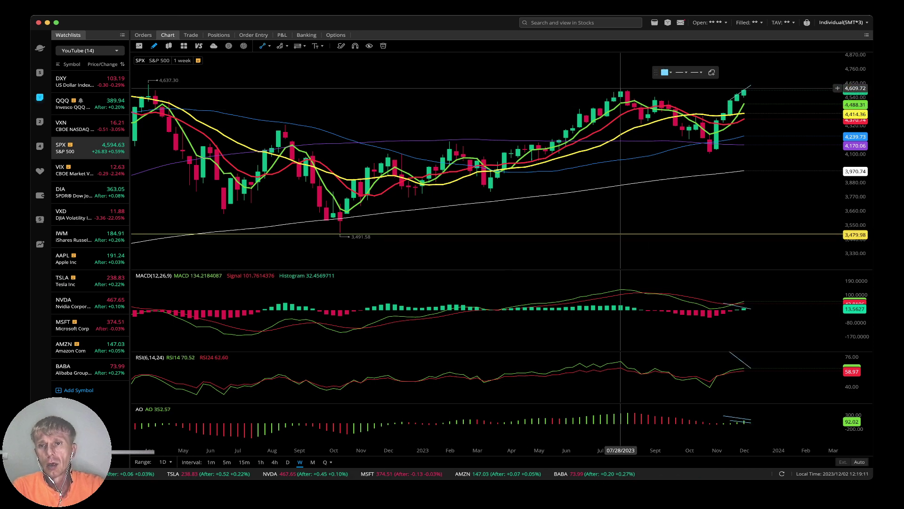
pyautogui.click(621, 88)
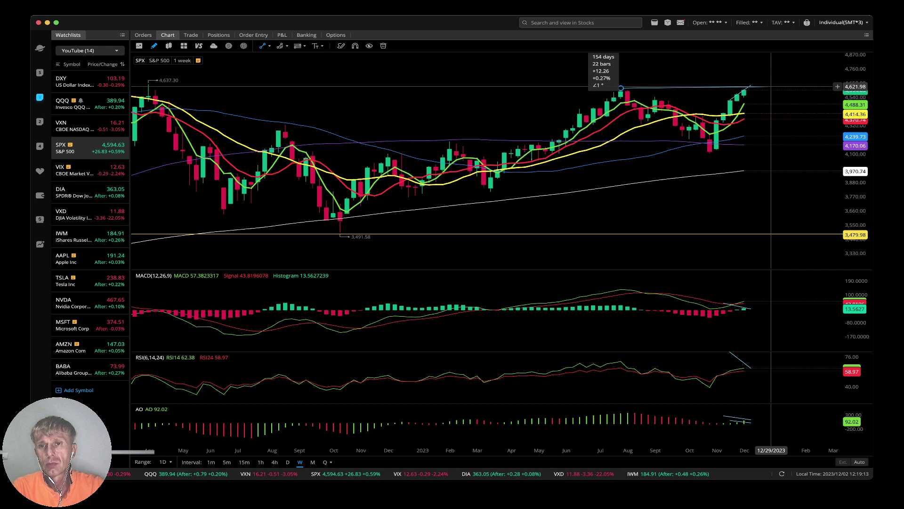
pyautogui.click(771, 86)
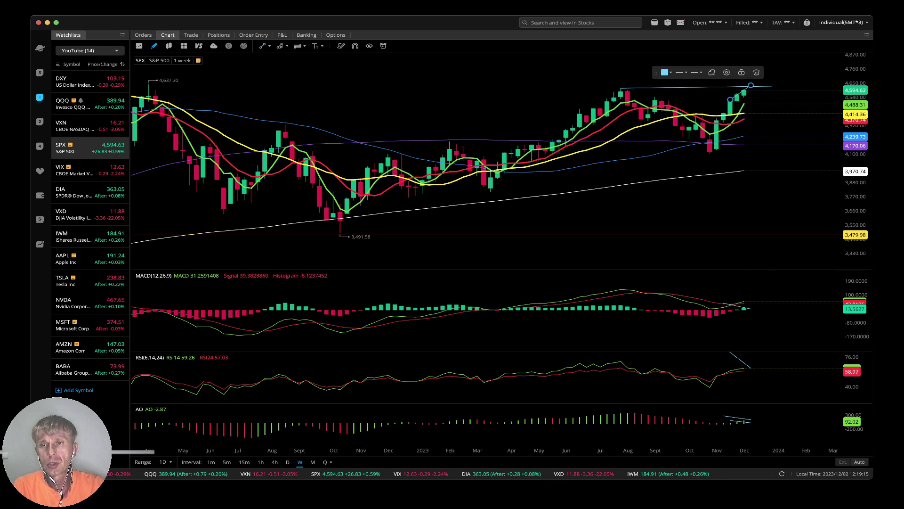
pyautogui.moveTo(771, 86); pyautogui.dragTo(771, 90)
pyautogui.moveTo(621, 86); pyautogui.dragTo(599, 90)
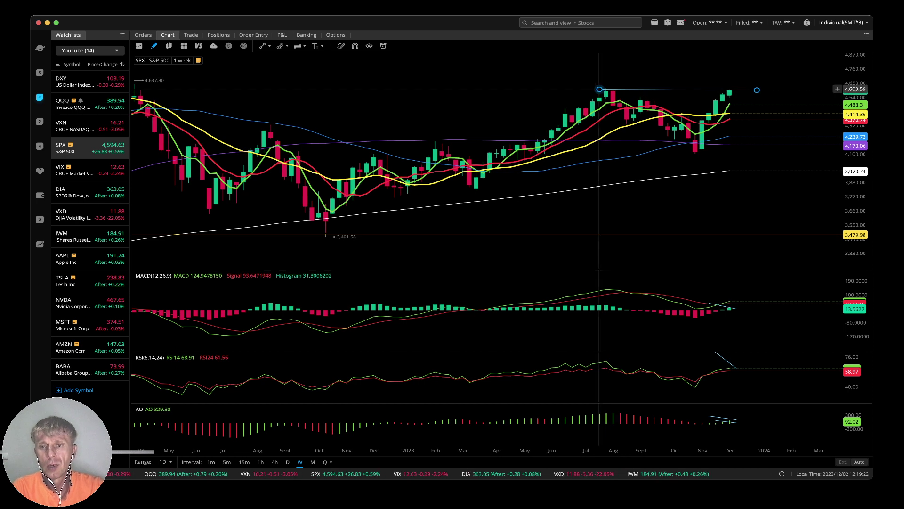
# Replace the short SPX MACD line with a descending trend line over the MACD highs from 08/04/2023 to 12/29/2023.
pyautogui.click(715, 302)
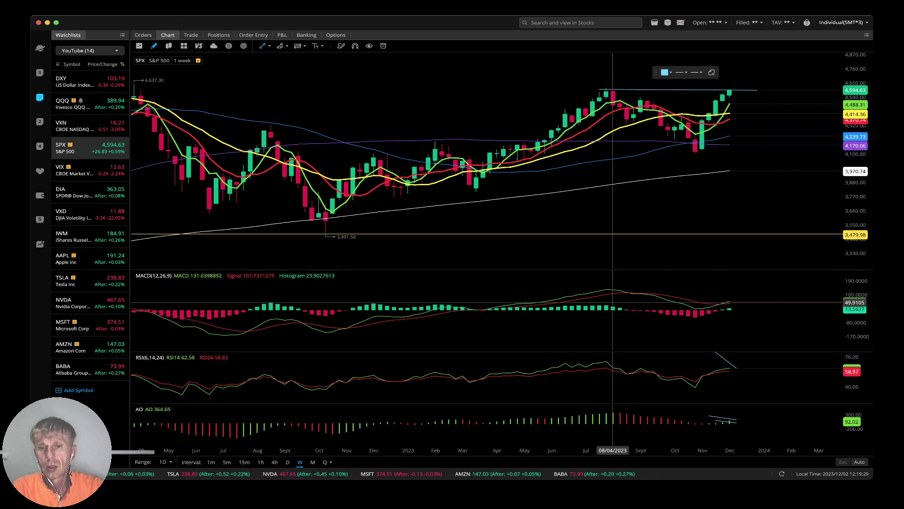
pyautogui.moveTo(612, 285); pyautogui.dragTo(756, 302)
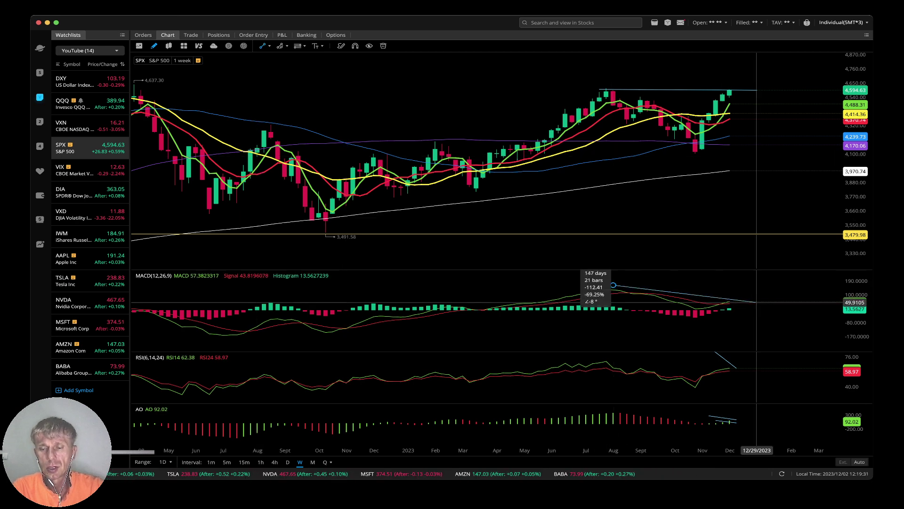
pyautogui.click(757, 302)
# Delete the short SPX RSI line and draw a descending trend line across the RSI highs from July to 12/29/2023.
pyautogui.click(723, 358)
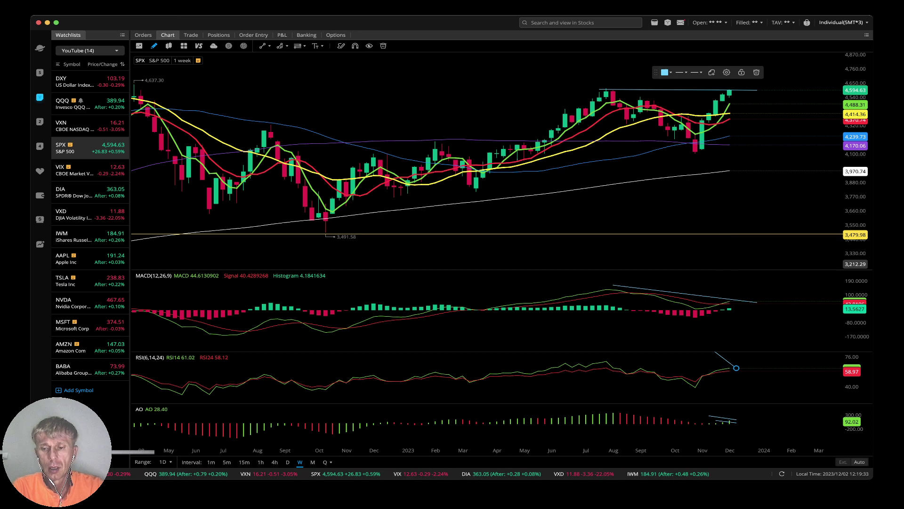
pyautogui.press('Delete')
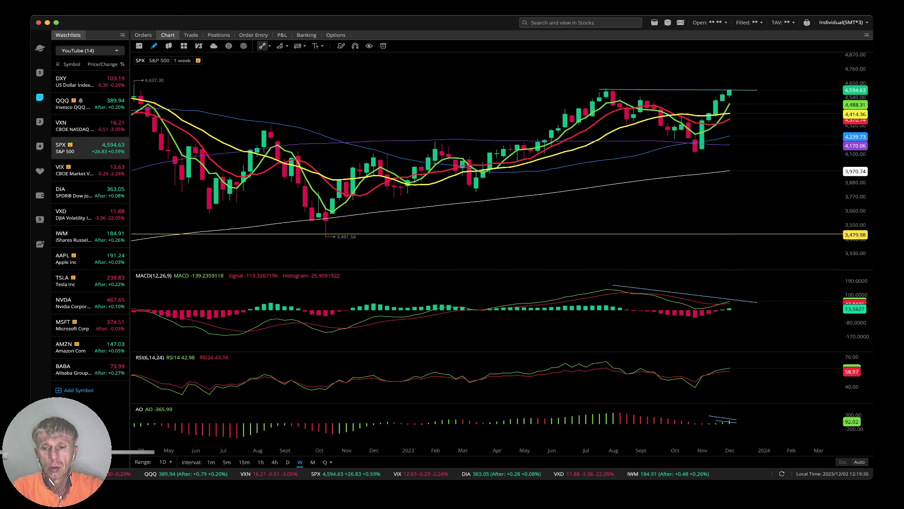
pyautogui.click(262, 45)
pyautogui.moveTo(599, 357); pyautogui.dragTo(757, 370)
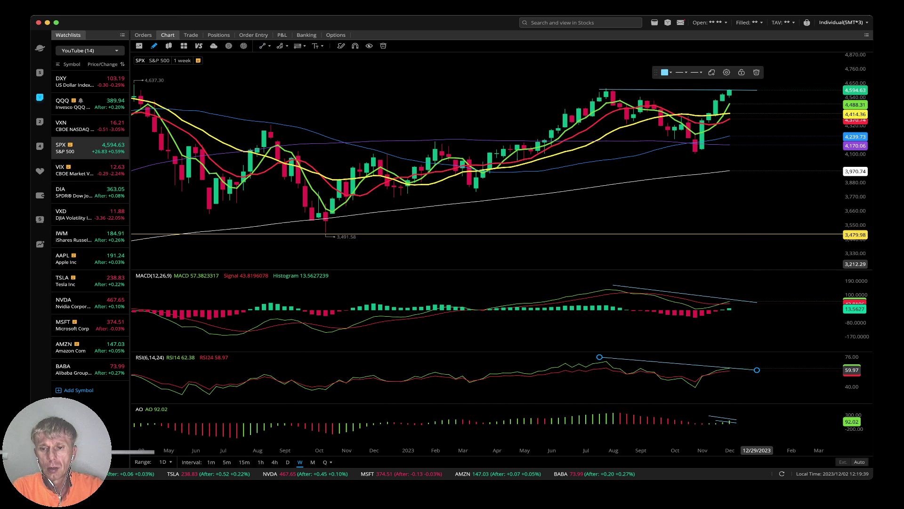
# Delete the short SPX AO lines and draw a descending trend line over the AO bars from 08/11/2023 to 12/15/2023.
pyautogui.click(723, 417)
pyautogui.press('Delete')
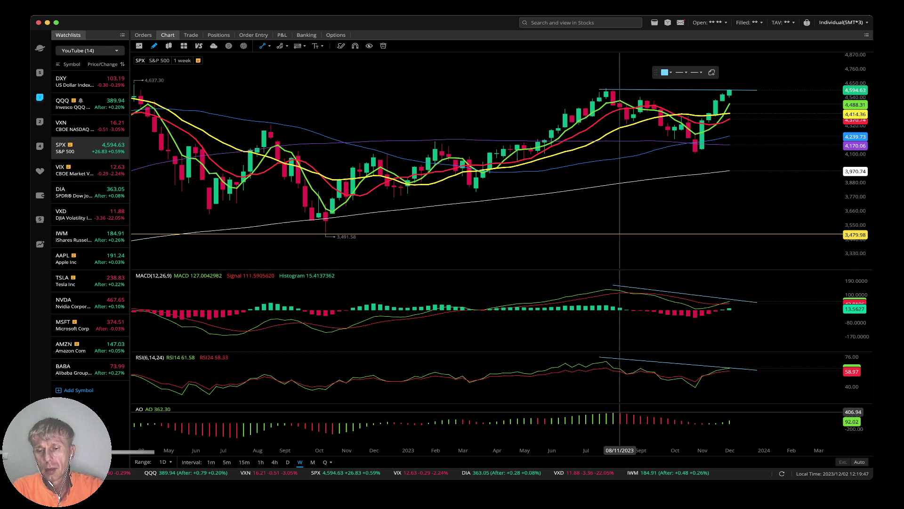
pyautogui.click(620, 408)
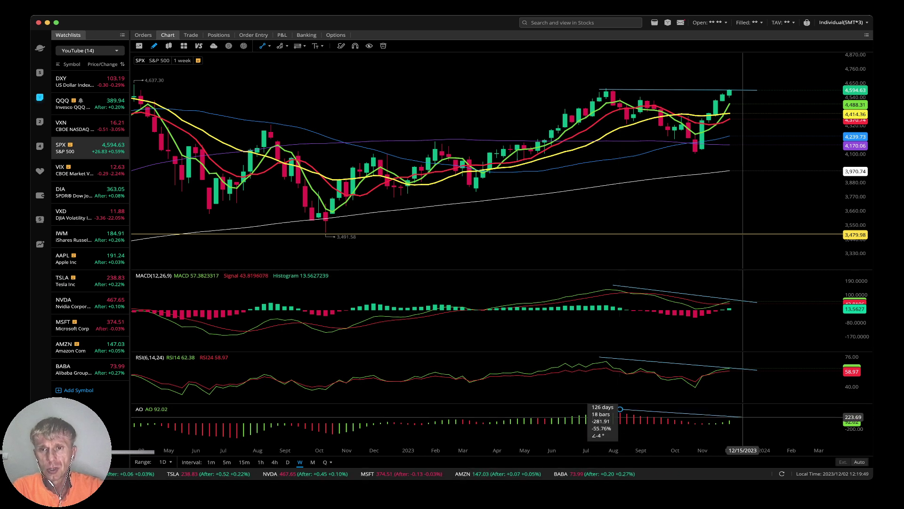
pyautogui.click(742, 417)
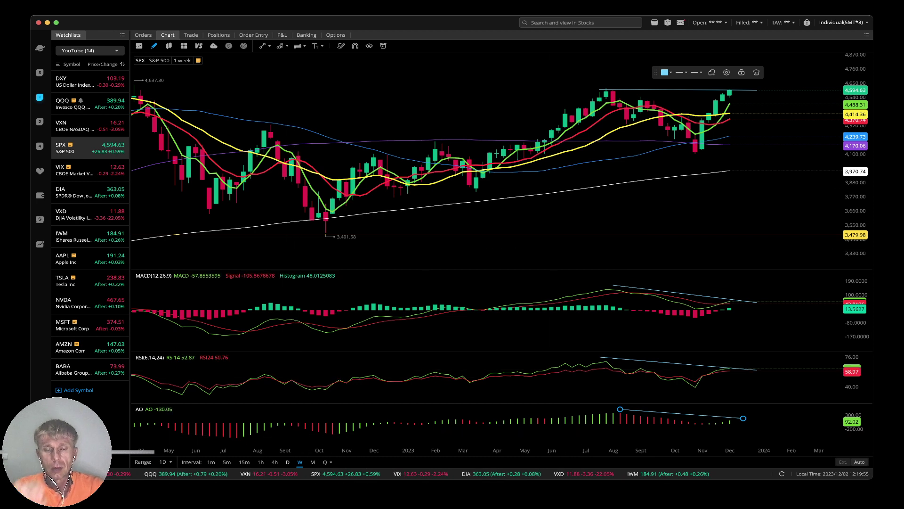
# Show the SPX chart at the daily interval with all drawings hidden.
pyautogui.click(288, 462)
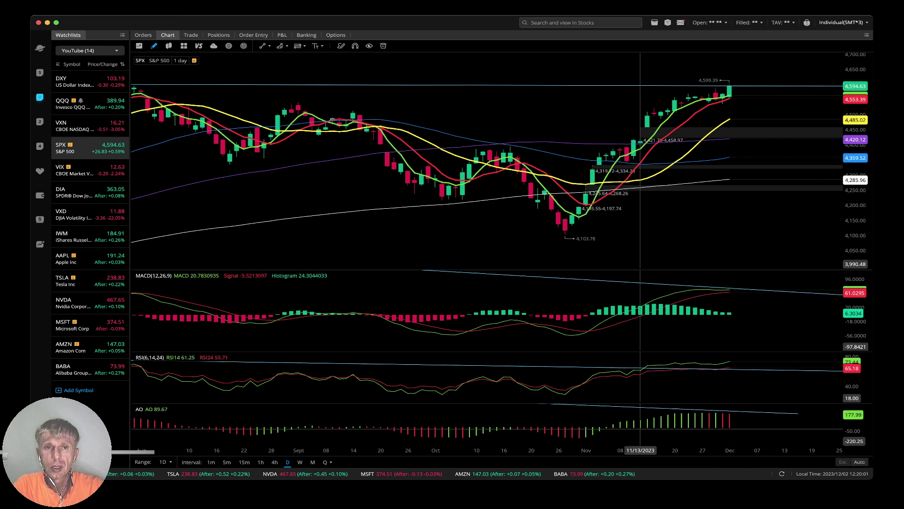
pyautogui.click(369, 46)
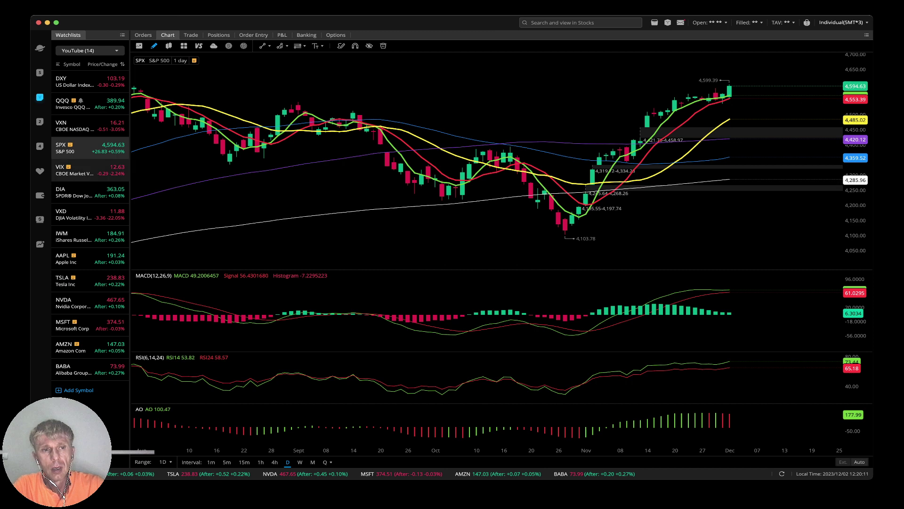
# On the VIX weekly chart, draw a descending trend line under the price lows, starting at 06/23/2023 and extending past December.
pyautogui.click(90, 170)
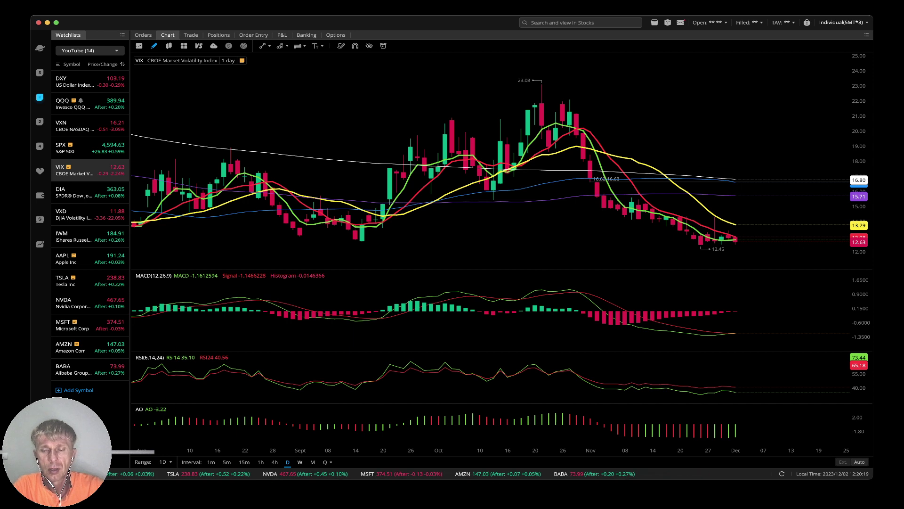
pyautogui.click(300, 462)
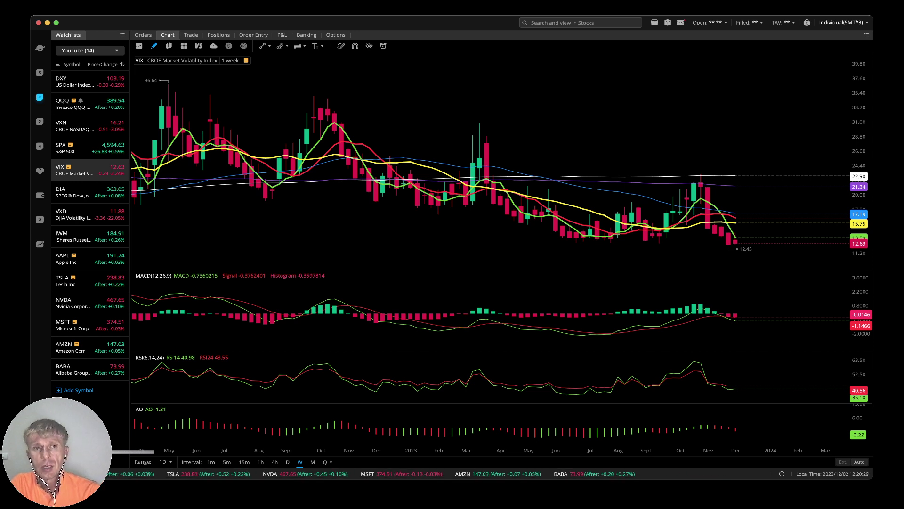
pyautogui.click(262, 45)
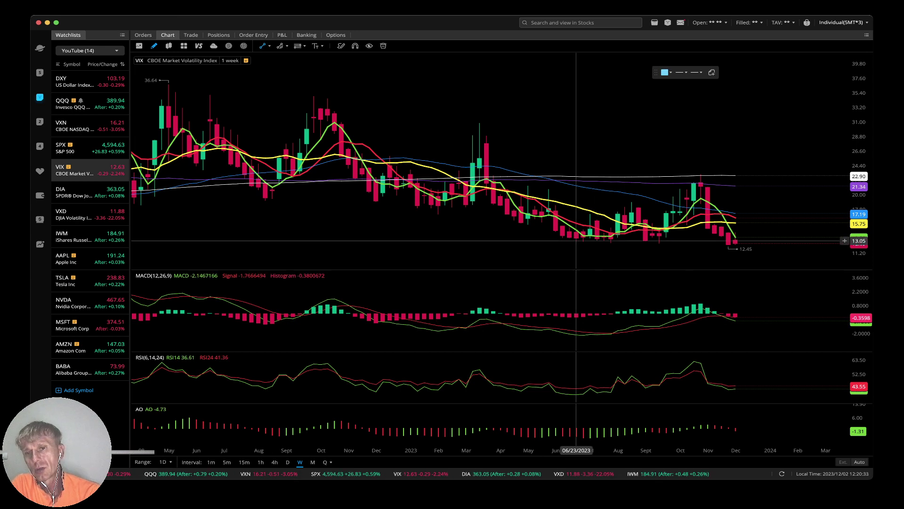
pyautogui.moveTo(576, 241); pyautogui.dragTo(811, 250)
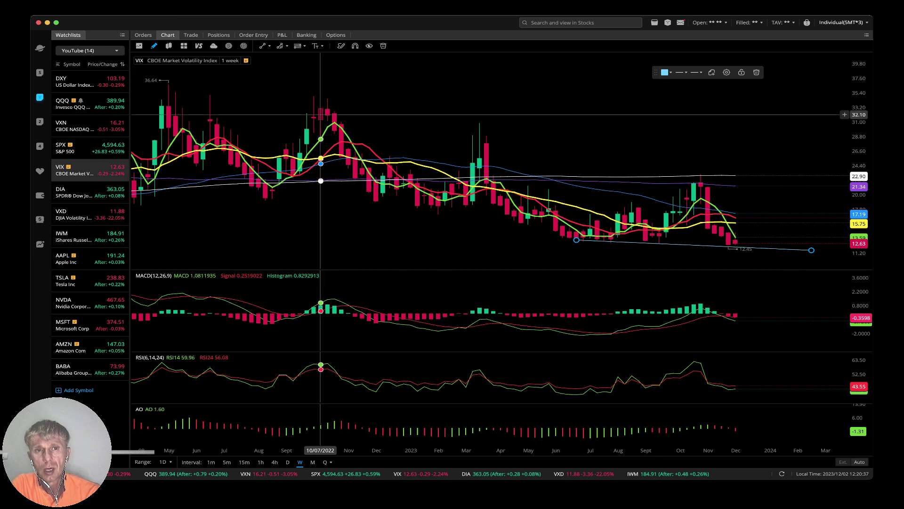
# Draw an ascending trend line under the VIX MACD lows from July 2023 to about the start of 2024.
pyautogui.click(263, 46)
pyautogui.moveTo(597, 335); pyautogui.dragTo(770, 320)
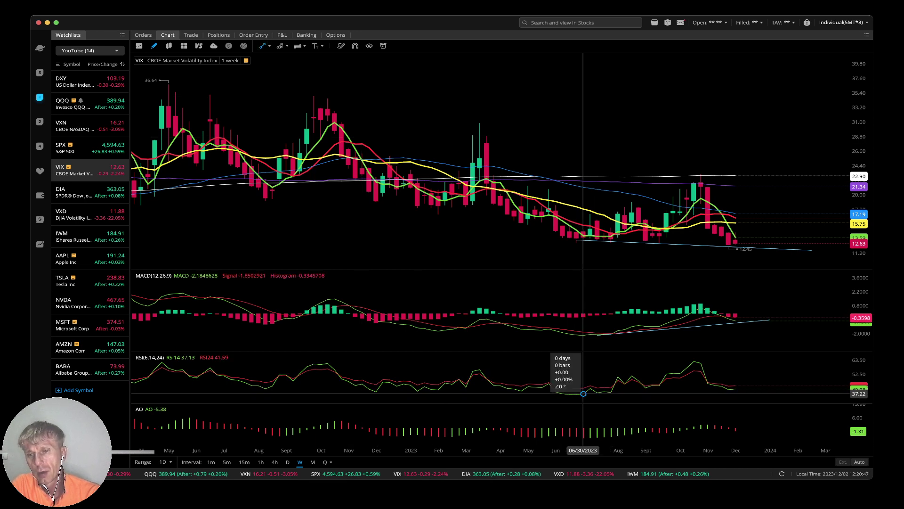
# Draw ascending trend lines under the VIX weekly RSI lows from 06/30/2023 and the AO bars from July 2023, both ending in late December.
pyautogui.moveTo(763, 389); pyautogui.dragTo(763, 389)
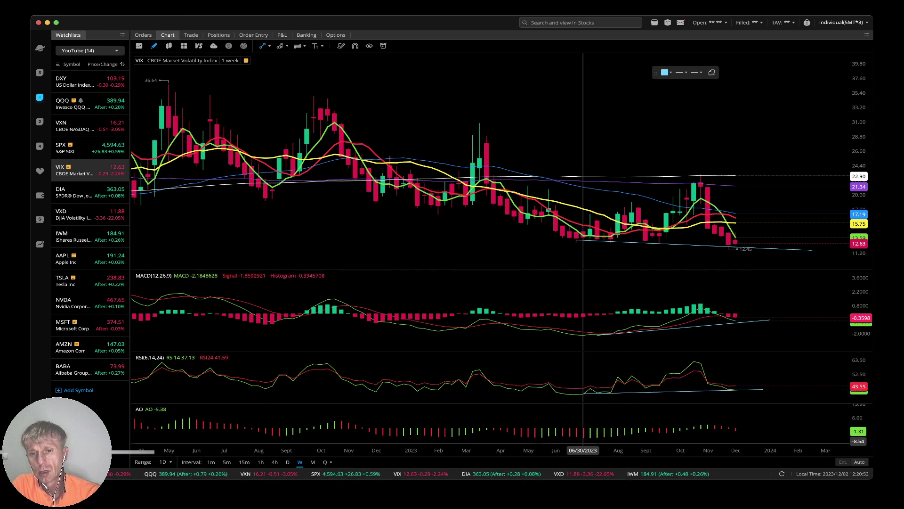
pyautogui.moveTo(590, 437); pyautogui.dragTo(763, 429)
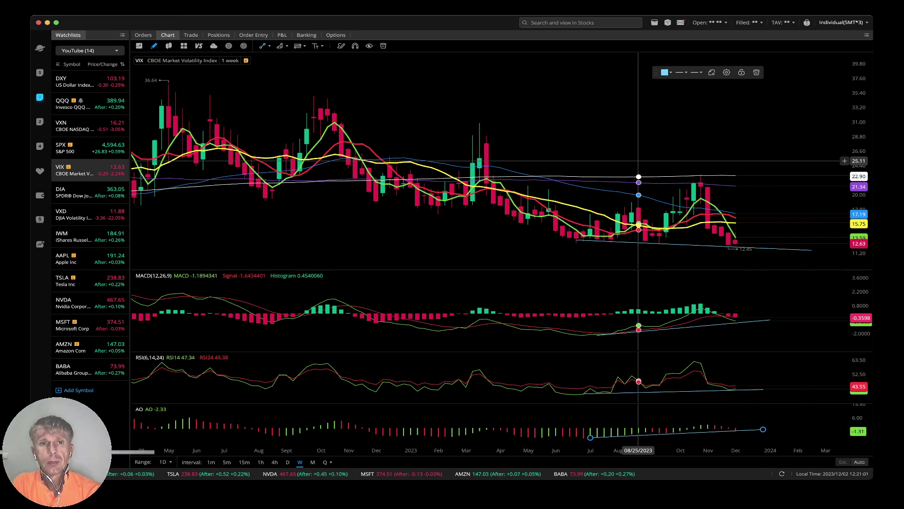
pyautogui.click(639, 143)
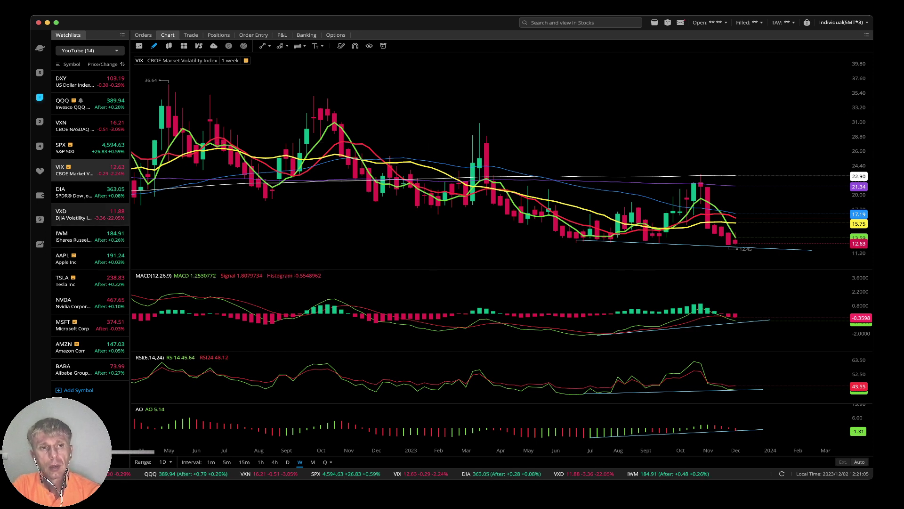
# Open the DIA weekly chart and delete the old short trend lines on the price and MACD.
pyautogui.click(89, 192)
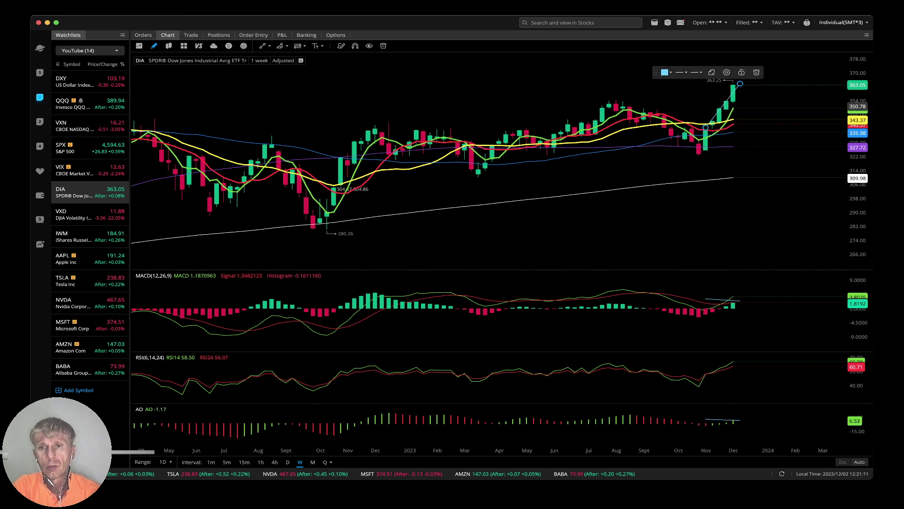
pyautogui.press('Delete')
pyautogui.click(726, 300)
pyautogui.press('Delete')
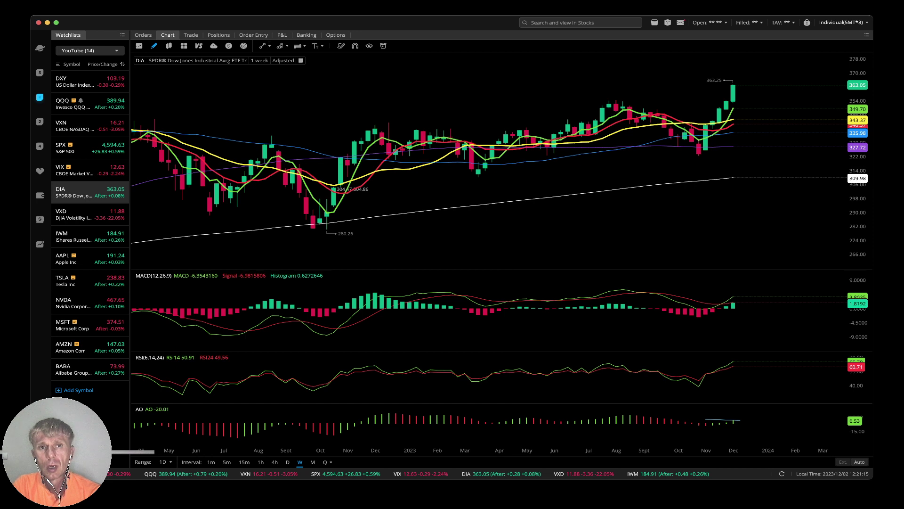
# On DIA weekly, draw an ascending line over the price highs from 07/28/2023 and a descending line over the MACD peaks from 08/11/2023, both to 12/15/2023.
pyautogui.click(263, 46)
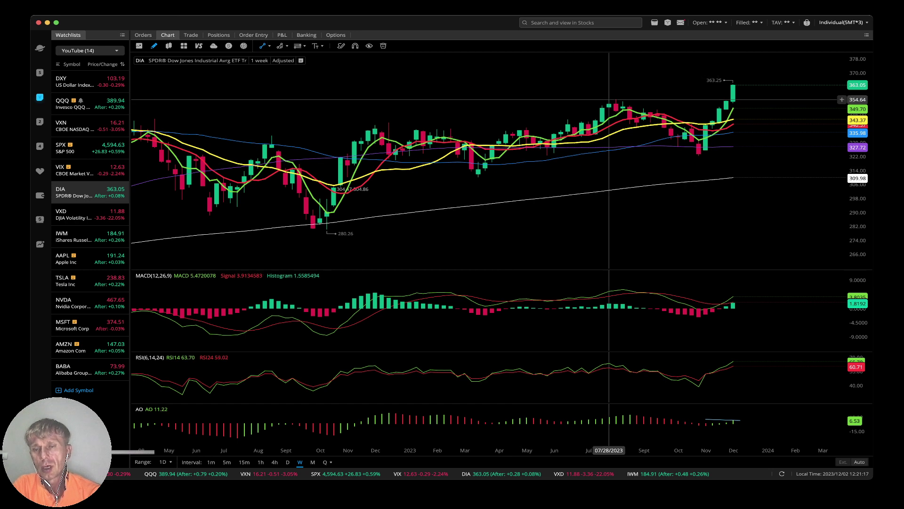
pyautogui.click(609, 100)
pyautogui.click(746, 81)
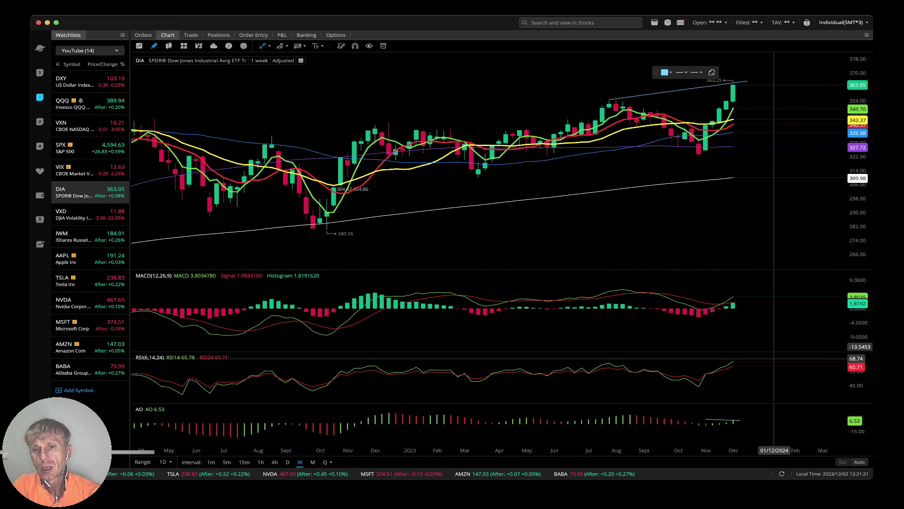
pyautogui.click(622, 287)
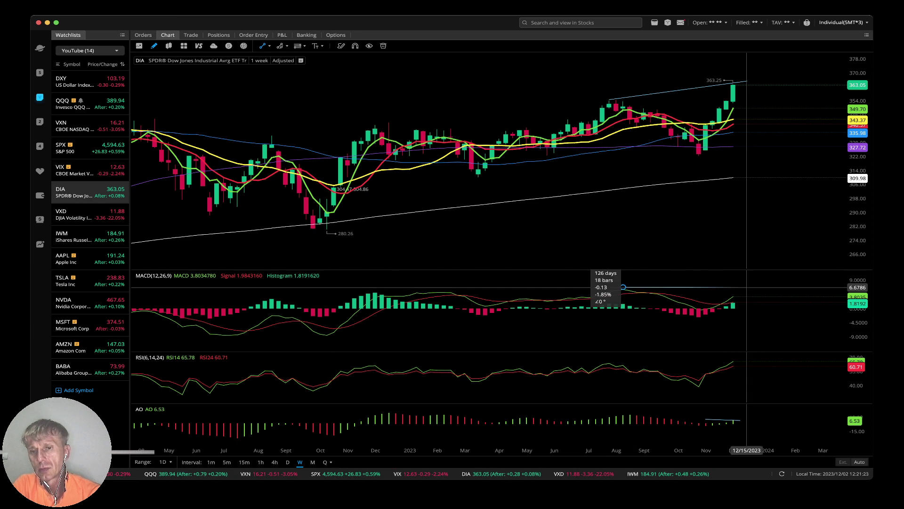
pyautogui.click(746, 296)
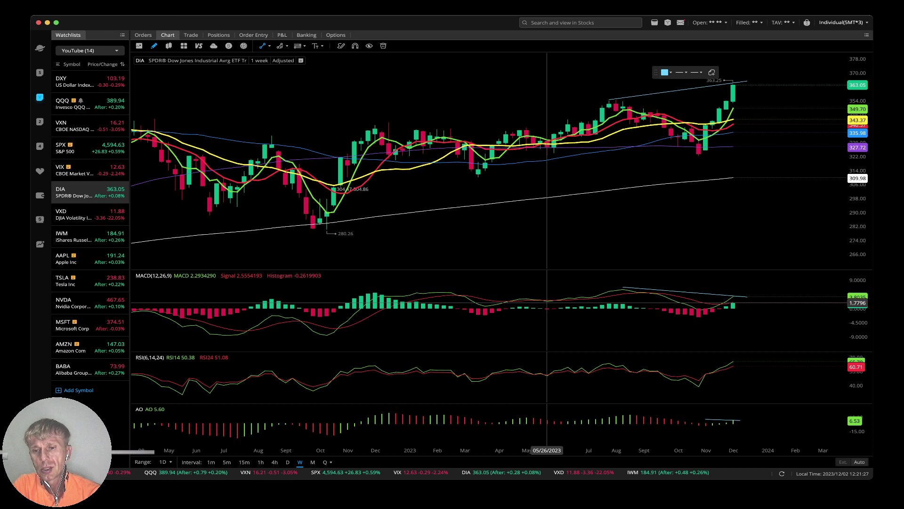
# Draw a descending trend line over the DIA AO bars from 08/25/2023 to 12/15/2023 and delete the old short AO line.
pyautogui.click(636, 413)
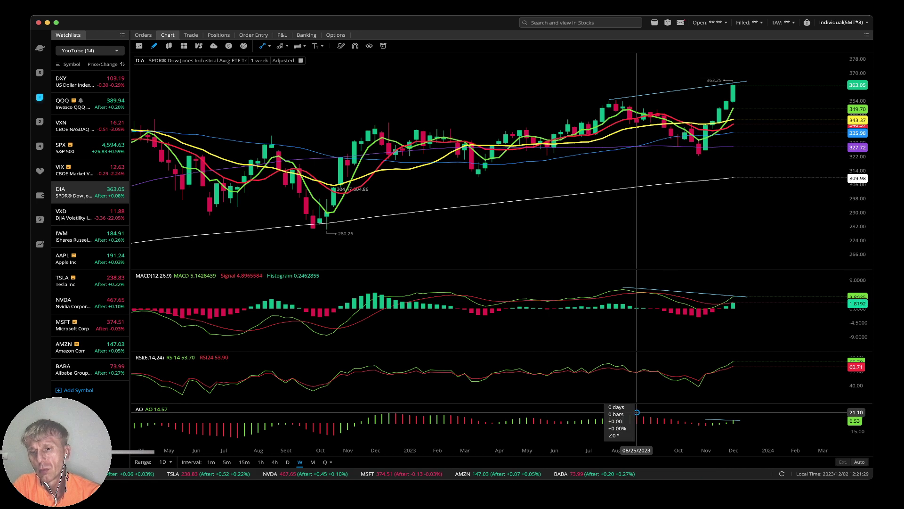
pyautogui.click(747, 420)
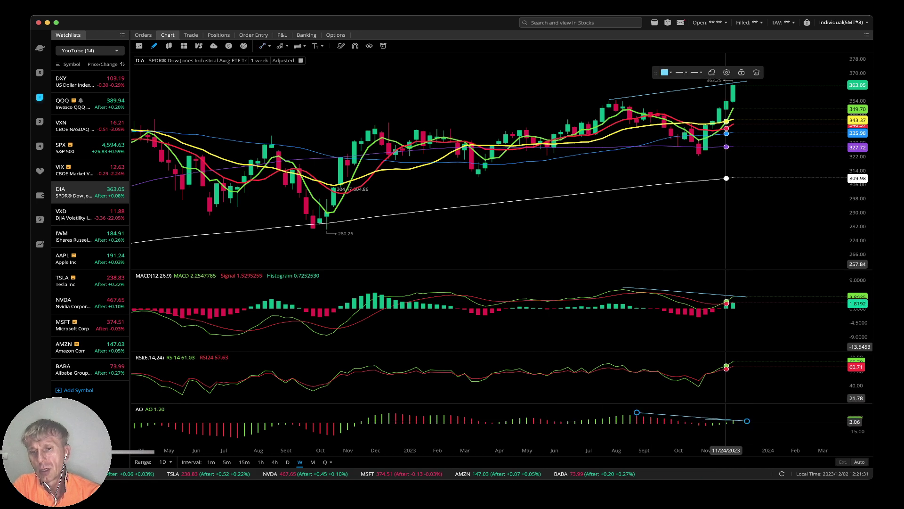
pyautogui.click(712, 420)
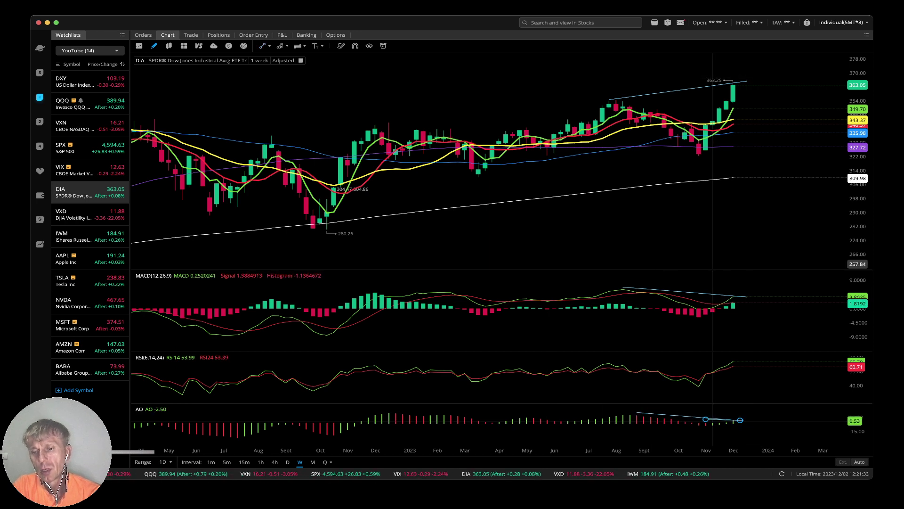
pyautogui.press('Delete')
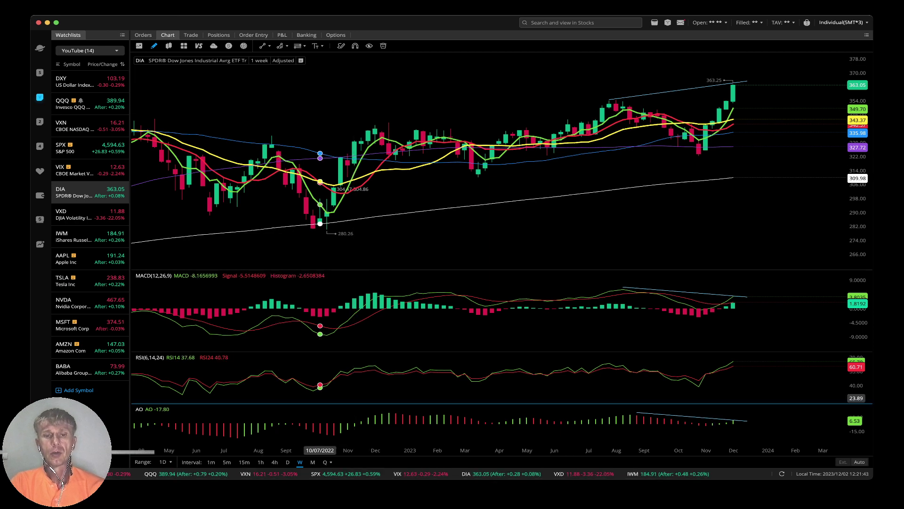
# Review the DIA chart at the daily interval and the VXD chart at the weekly interval.
pyautogui.click(288, 462)
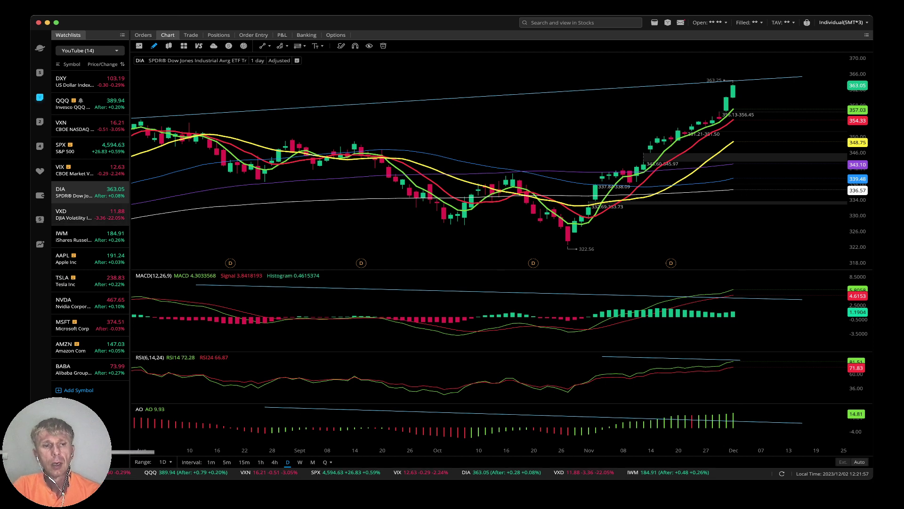
pyautogui.click(90, 214)
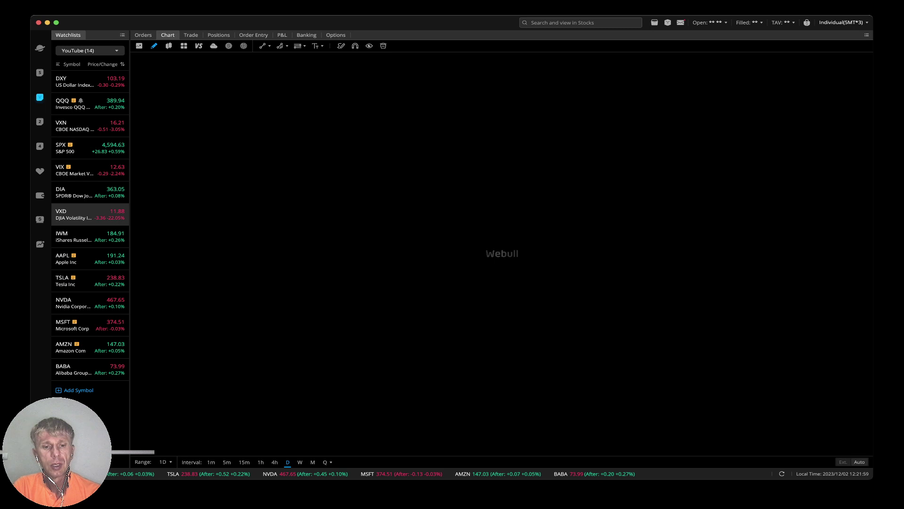
pyautogui.click(300, 462)
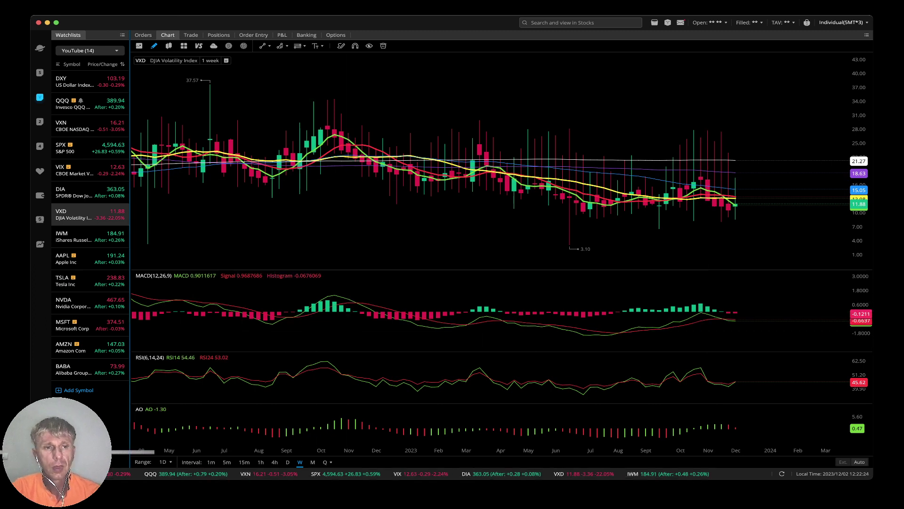
# Review IWM and AAPL, each at both the weekly and daily intervals, ending on the AAPL weekly chart.
pyautogui.click(90, 236)
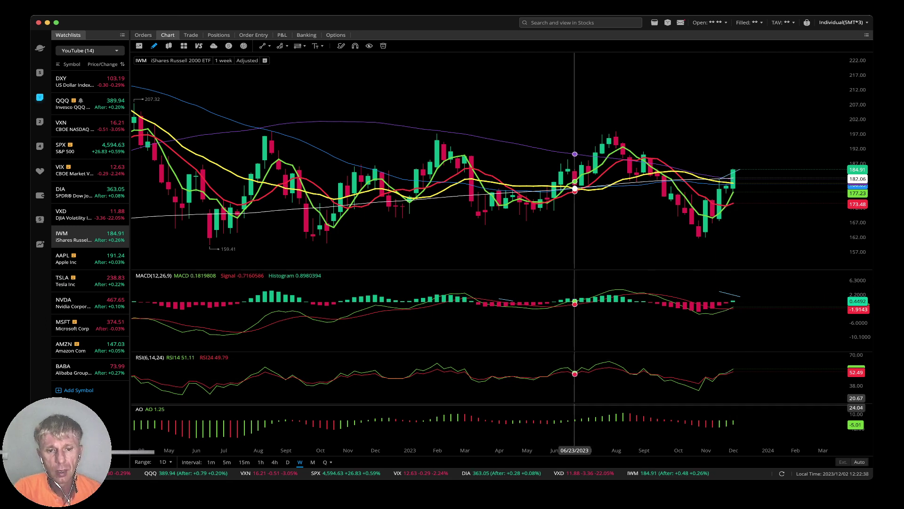
pyautogui.click(288, 462)
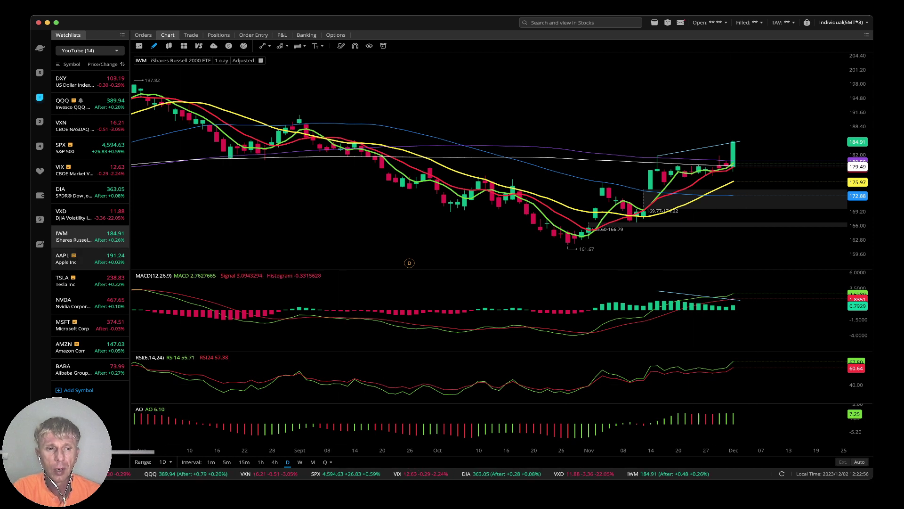
pyautogui.click(89, 258)
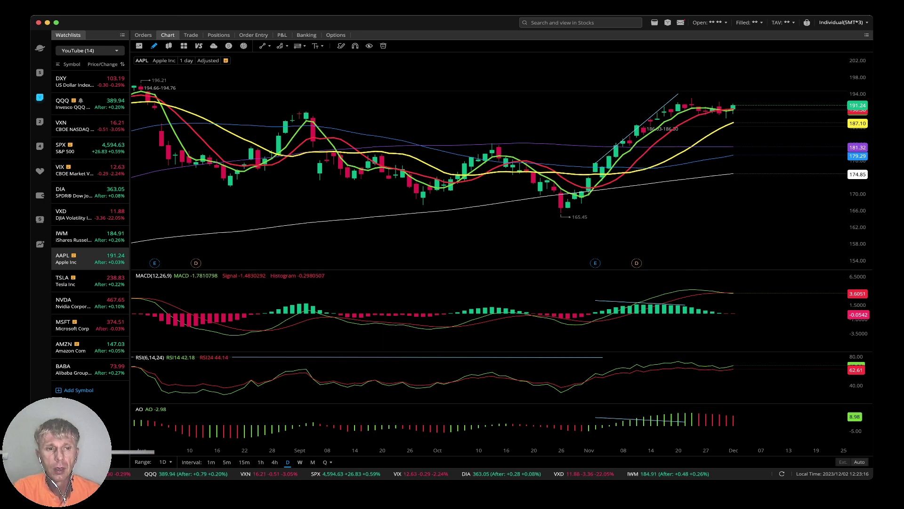
pyautogui.click(300, 462)
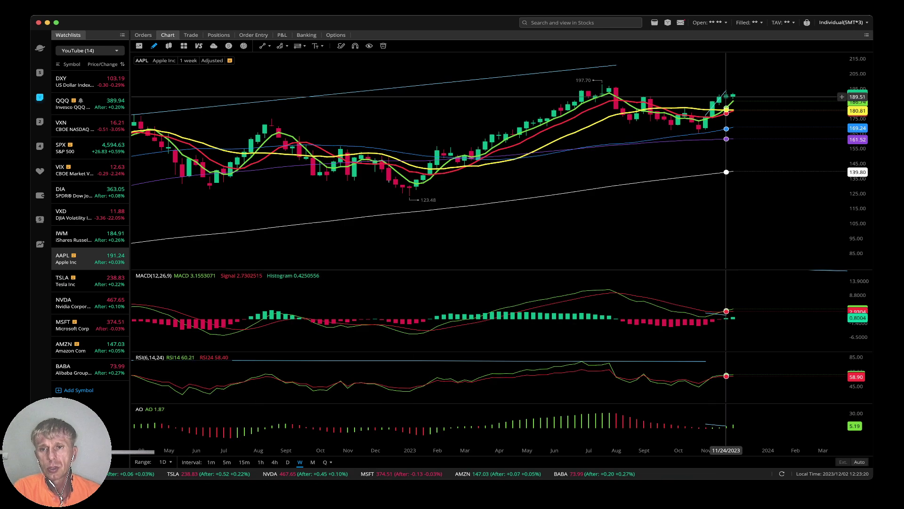
# Try to stretch AAPL's short weekly price trend line from the July 2023 high to just past the December candle.
pyautogui.moveTo(711, 105)
pyautogui.mouseDown()
pyautogui.moveTo(665, 105)
pyautogui.moveTo(714, 105)
pyautogui.mouseUp()
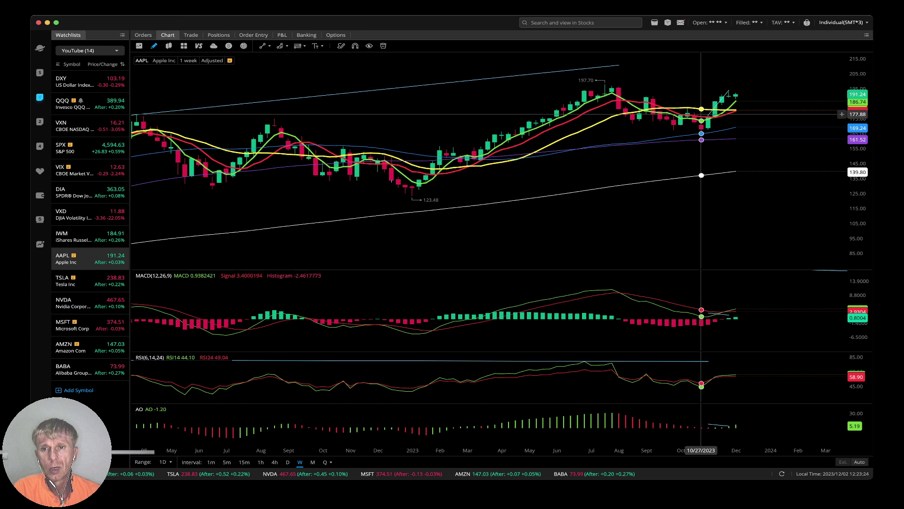
pyautogui.moveTo(639, 103); pyautogui.dragTo(605, 91)
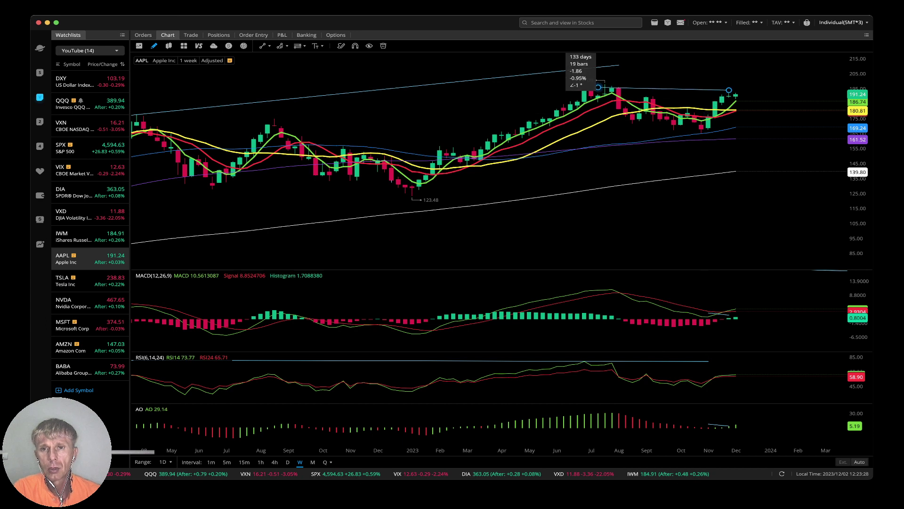
pyautogui.moveTo(598, 86); pyautogui.dragTo(598, 85)
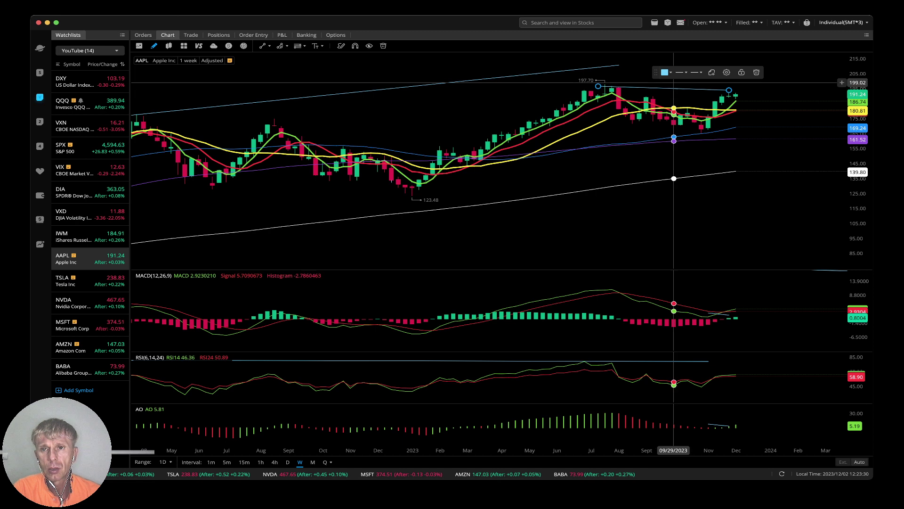
pyautogui.moveTo(729, 89); pyautogui.dragTo(745, 89)
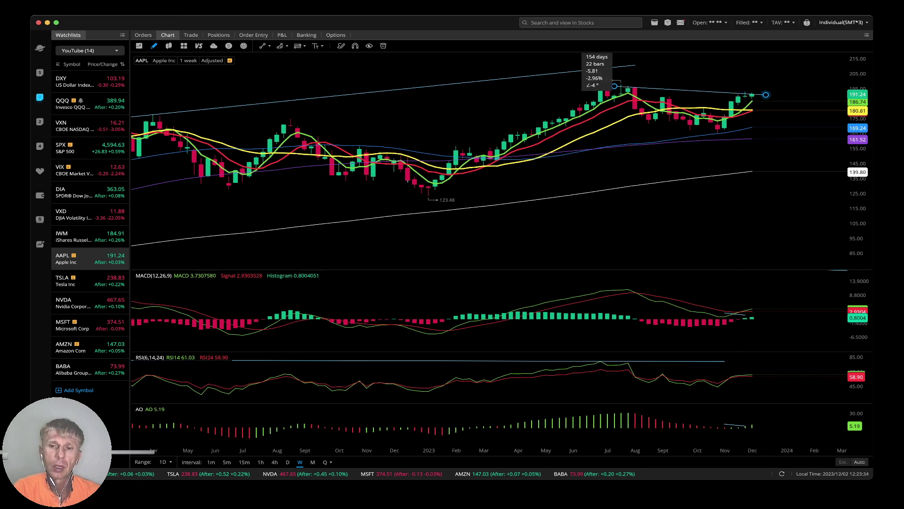
pyautogui.moveTo(766, 94); pyautogui.dragTo(766, 95)
# Delete AAPL's stretched price trend line and the short trend line on its MACD.
pyautogui.click(755, 73)
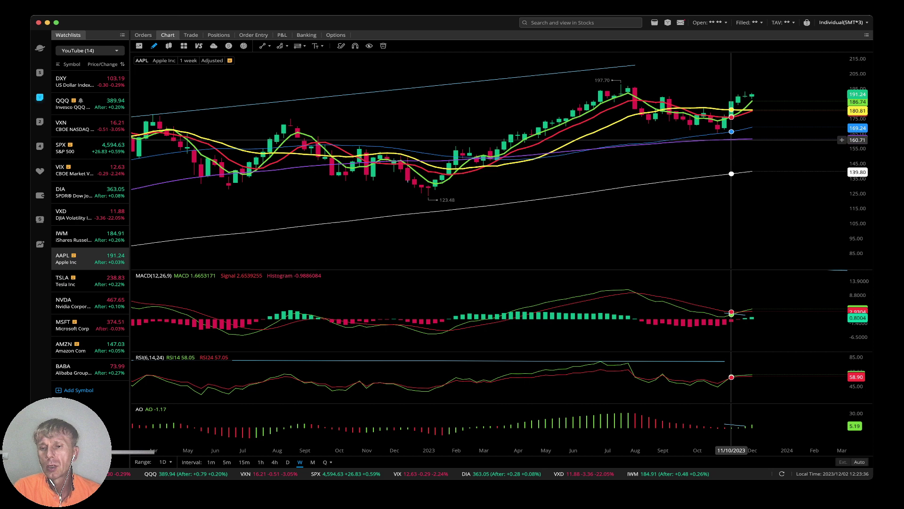
pyautogui.press('Delete')
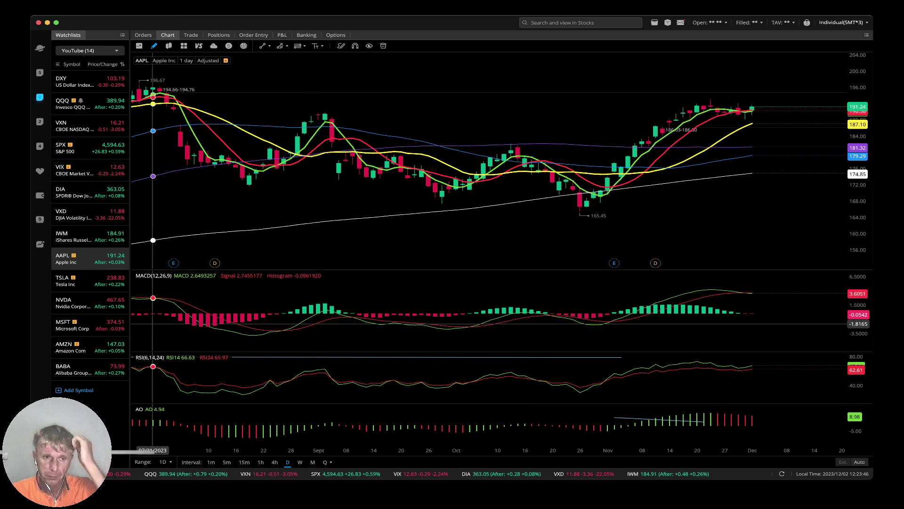
# Review TSLA at the daily and weekly intervals and NVDA at the weekly and daily intervals.
pyautogui.click(89, 281)
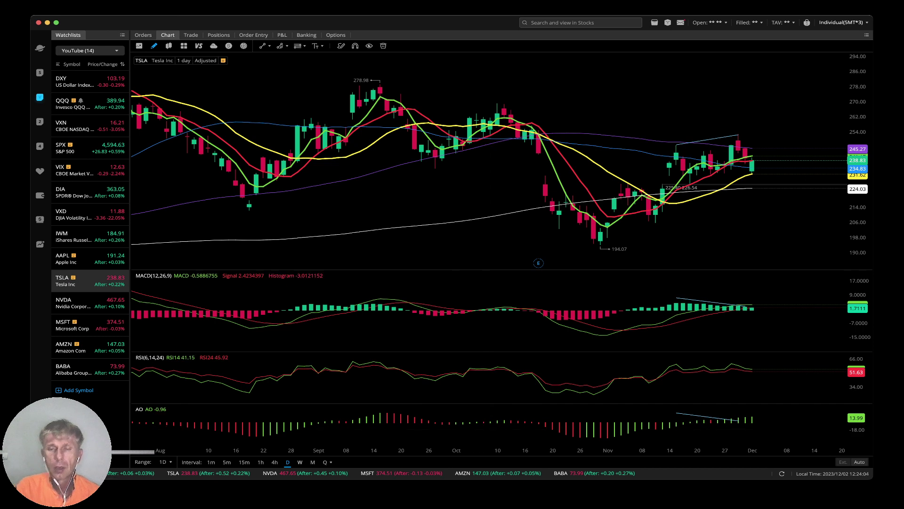
pyautogui.click(300, 462)
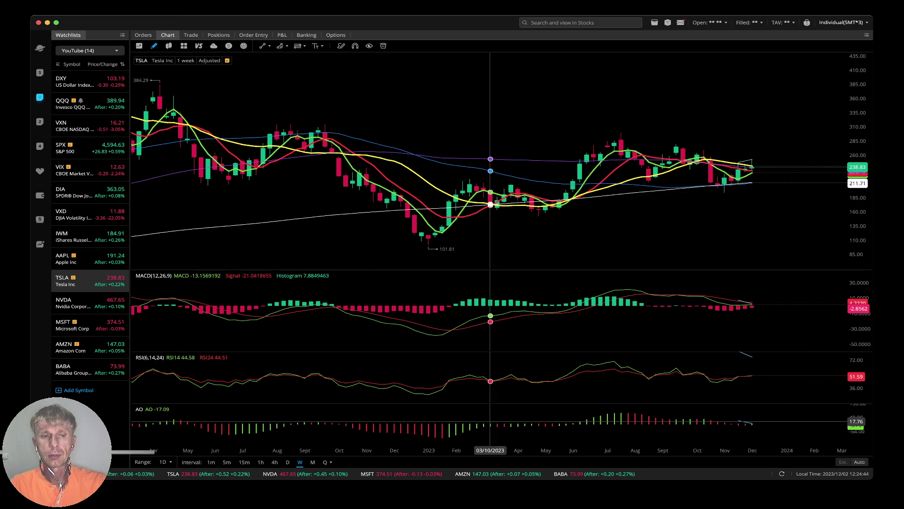
pyautogui.click(90, 302)
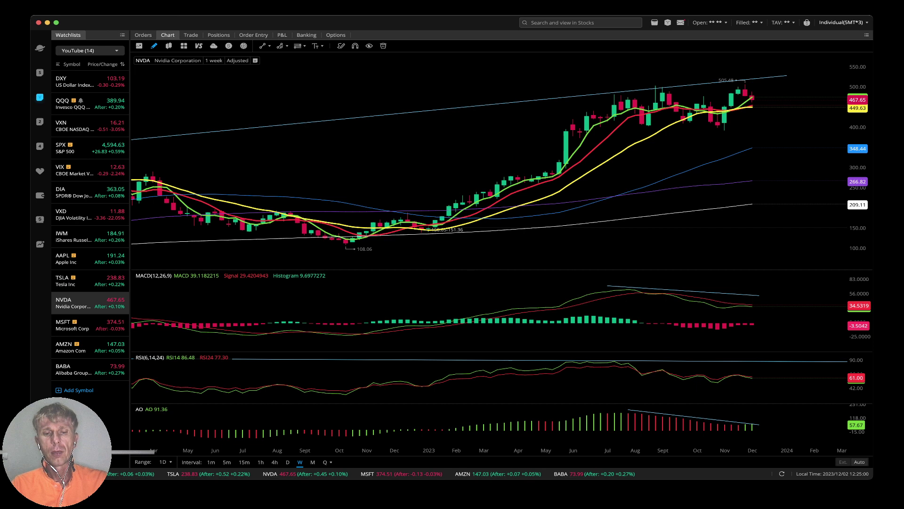
pyautogui.click(287, 462)
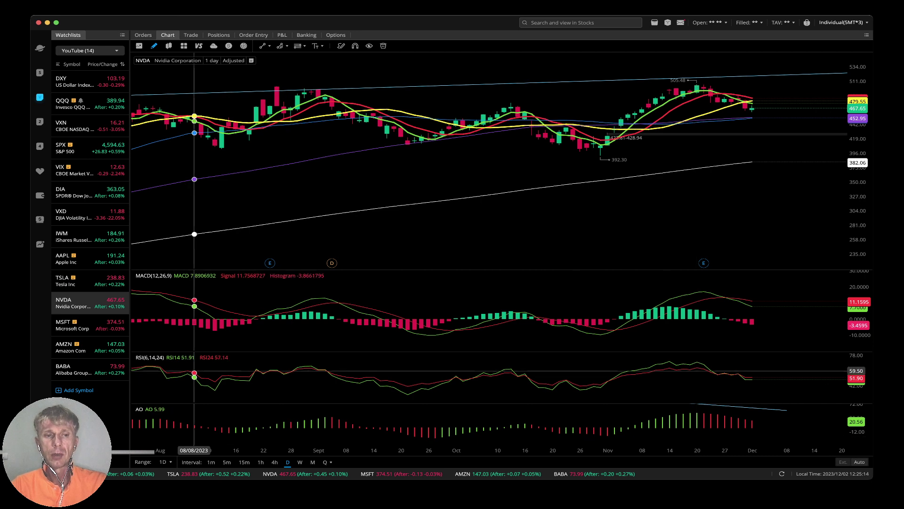
# On the MSFT weekly chart, move the start of the short price trend line back to the July 2023 high.
pyautogui.click(85, 324)
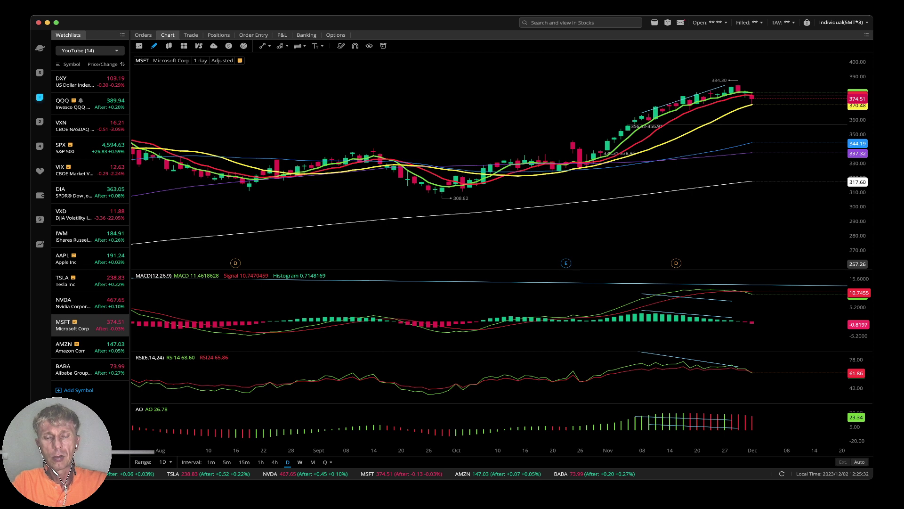
pyautogui.click(300, 462)
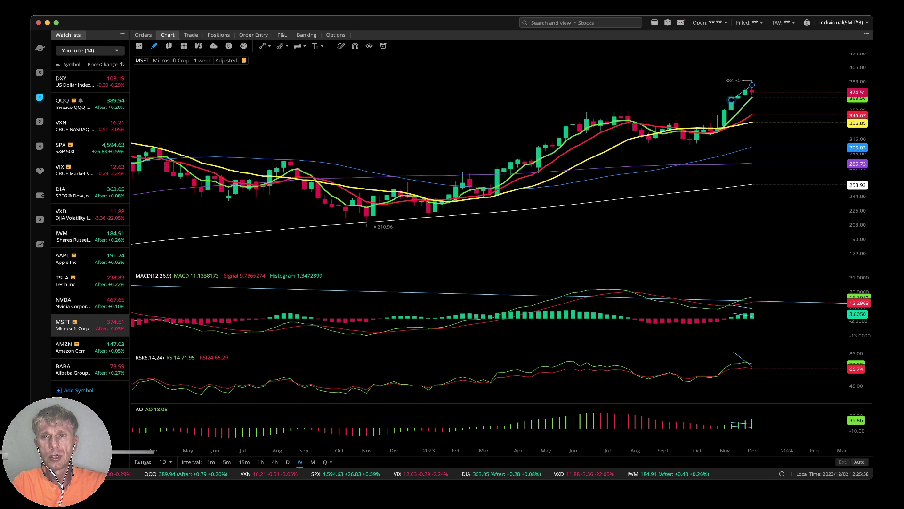
pyautogui.click(614, 102)
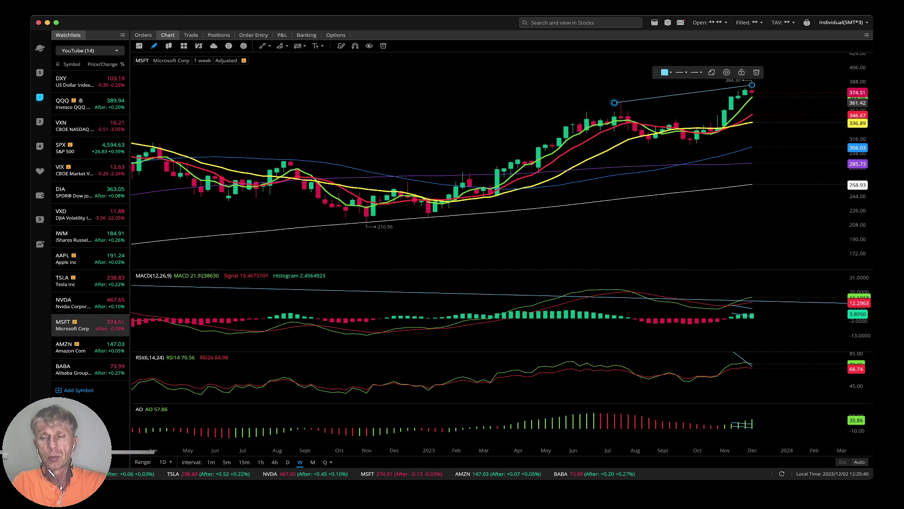
# Replace MSFT's long MACD trend line with one from the 07/07/2023 MACD peak to just past the December bar.
pyautogui.click(807, 303)
pyautogui.press('Delete')
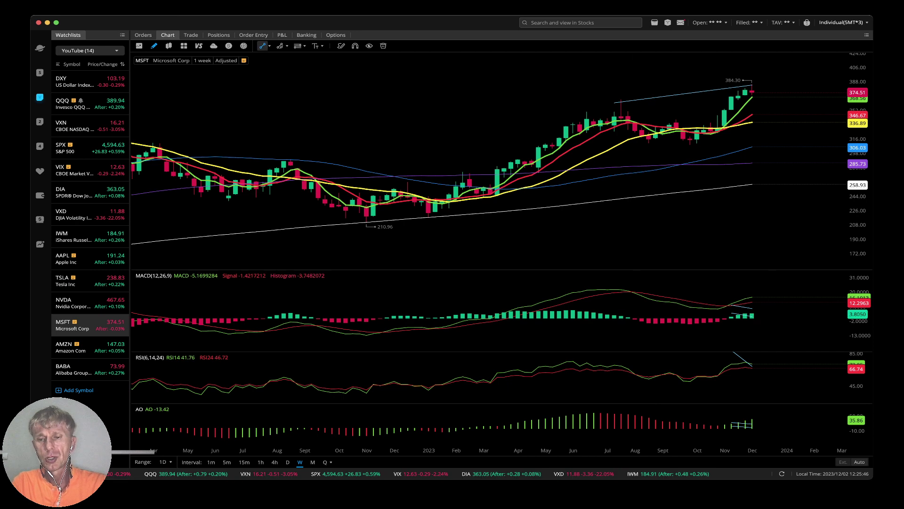
pyautogui.click(263, 45)
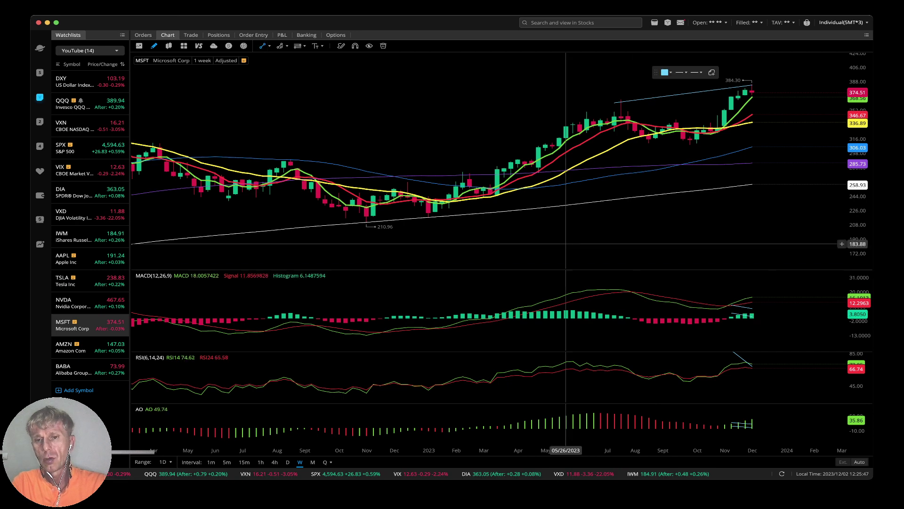
pyautogui.click(608, 286)
pyautogui.click(765, 295)
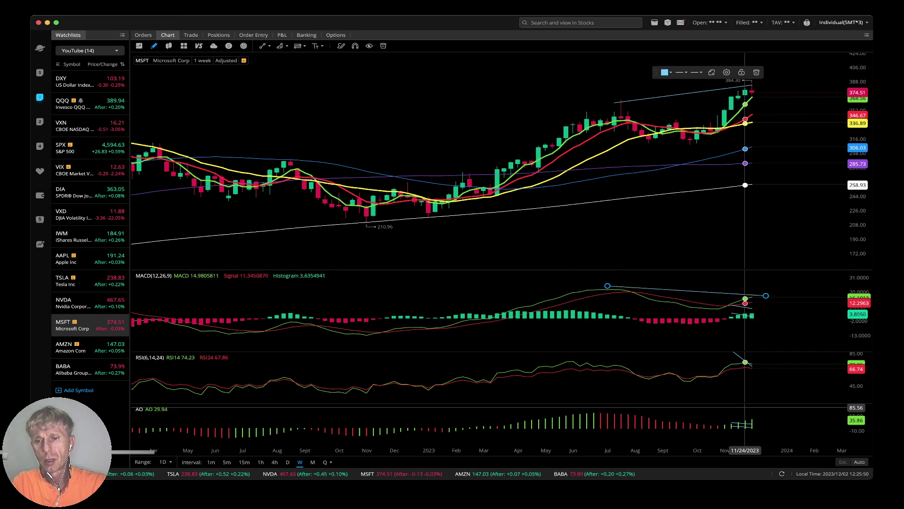
# Replace MSFT's short RSI trend line with one running from the June 2023 RSI peak to 01/05/2024.
pyautogui.press('Delete')
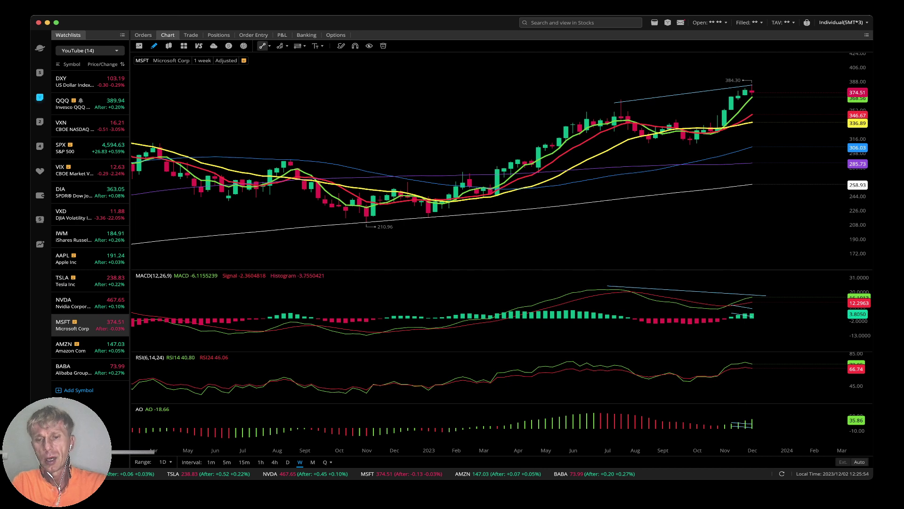
pyautogui.click(262, 46)
pyautogui.click(573, 357)
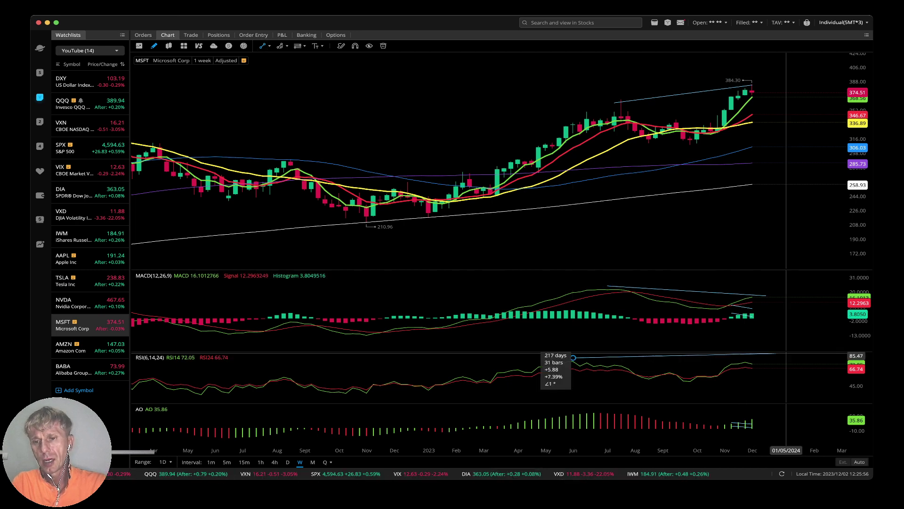
pyautogui.click(786, 363)
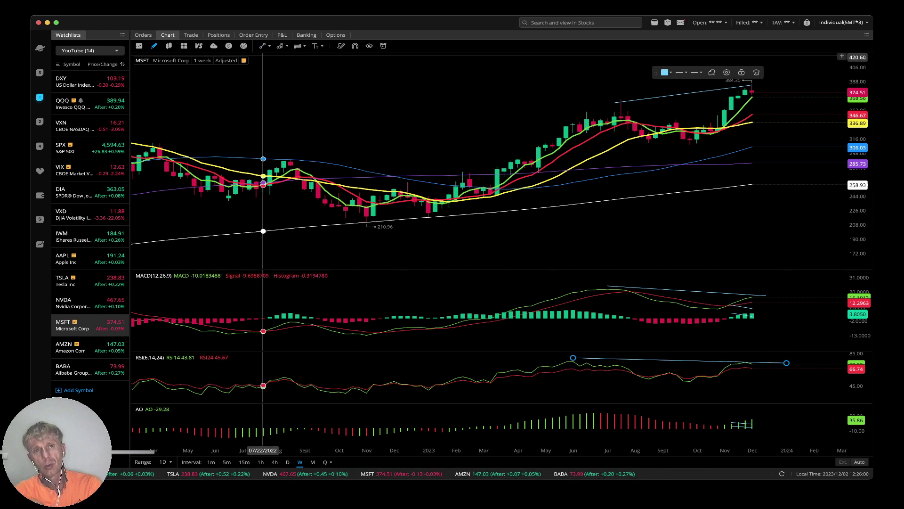
# Draw a trend line on MSFT's AO from the July 2023 peak to just past December, and delete the short AO lines.
pyautogui.click(263, 47)
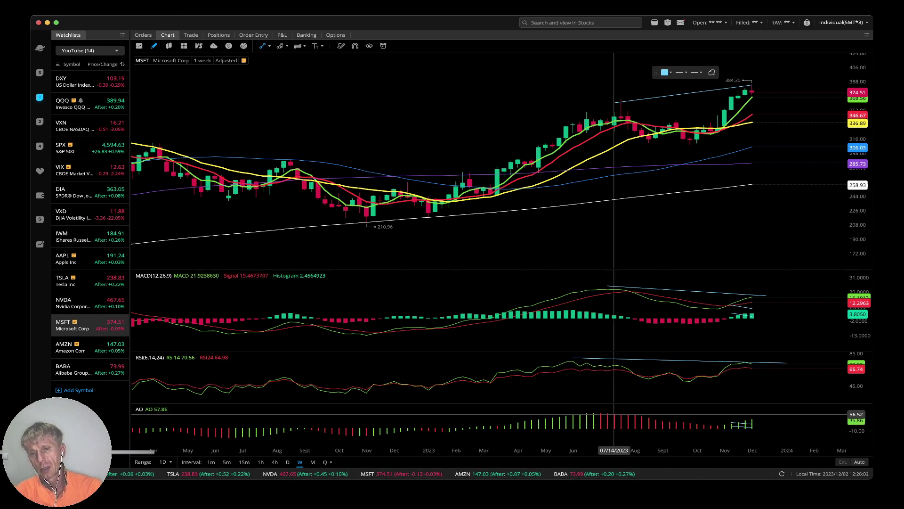
pyautogui.click(607, 411)
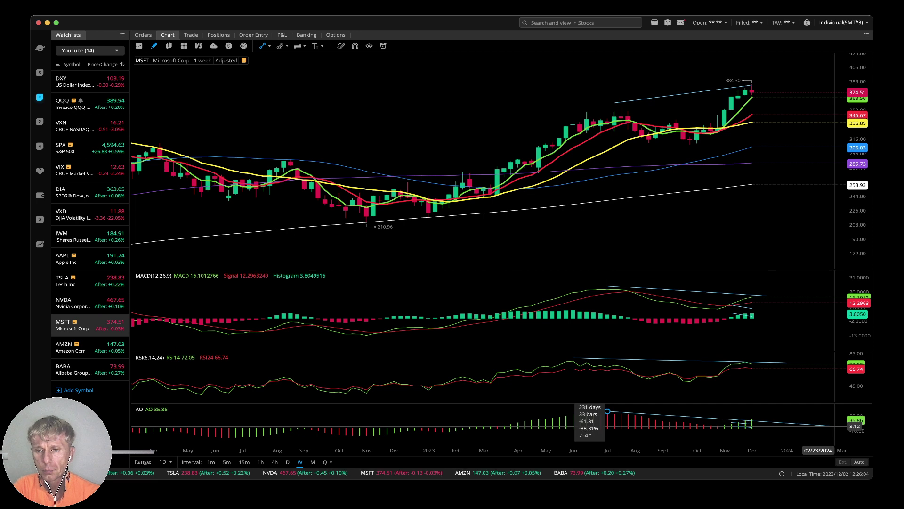
pyautogui.click(779, 421)
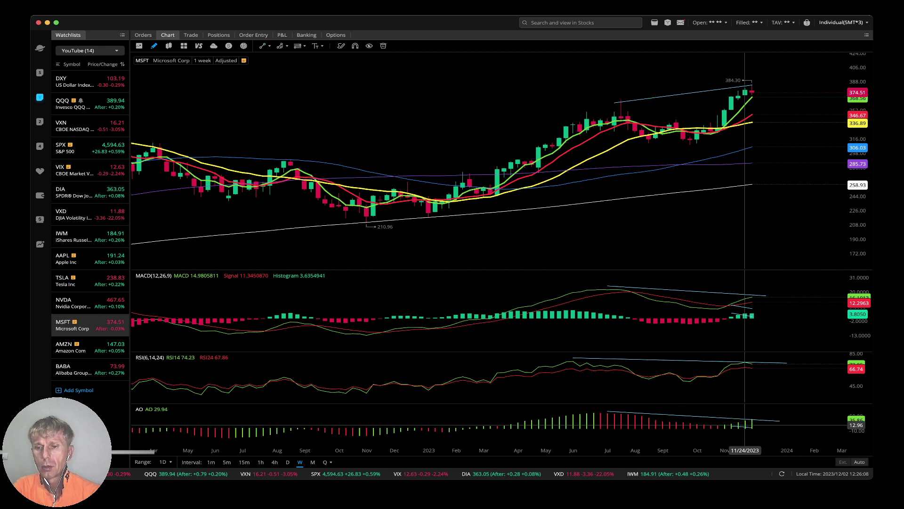
pyautogui.click(731, 425)
pyautogui.click(745, 427)
pyautogui.press('Delete')
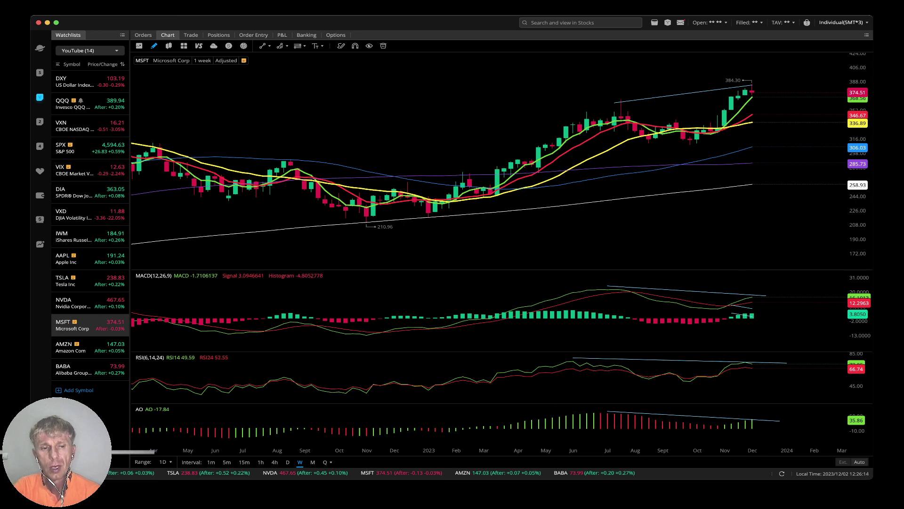
# On the AMZN weekly chart, move the start of the short price trend line back to July 2023.
pyautogui.click(89, 347)
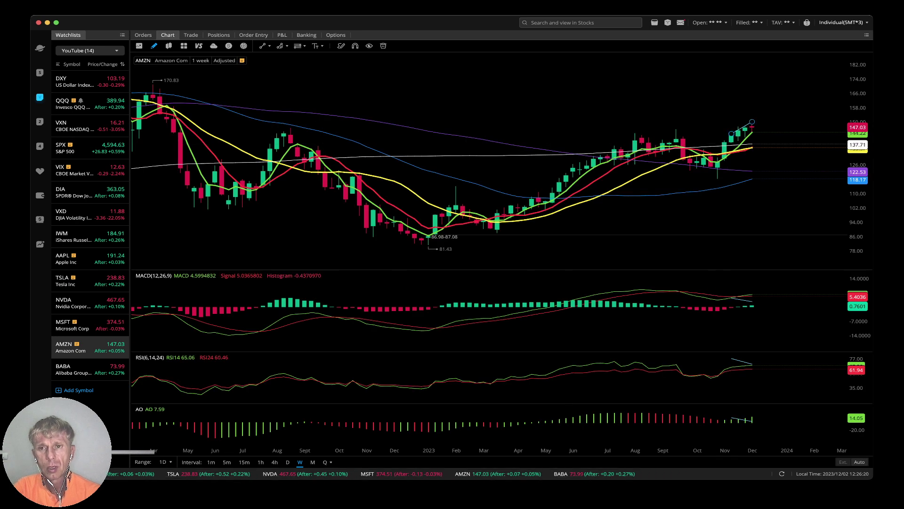
pyautogui.moveTo(732, 137); pyautogui.dragTo(644, 137)
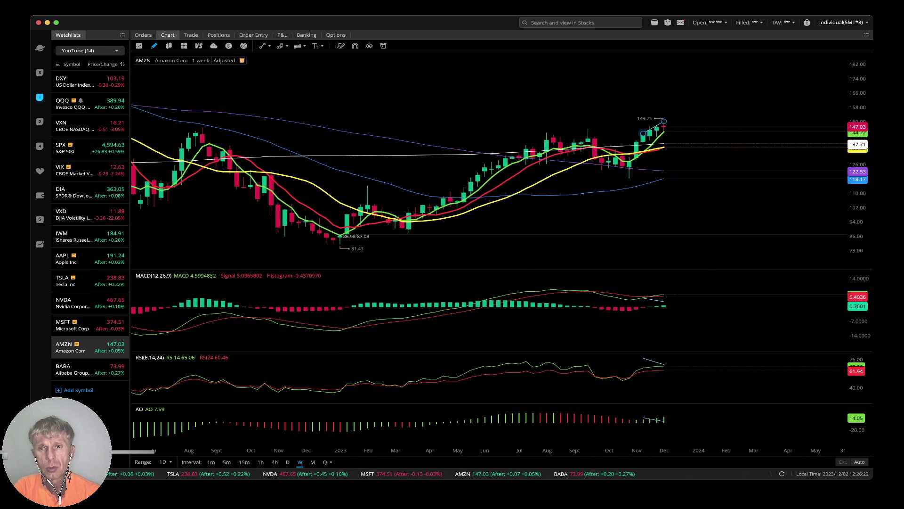
pyautogui.moveTo(568, 124); pyautogui.dragTo(526, 135)
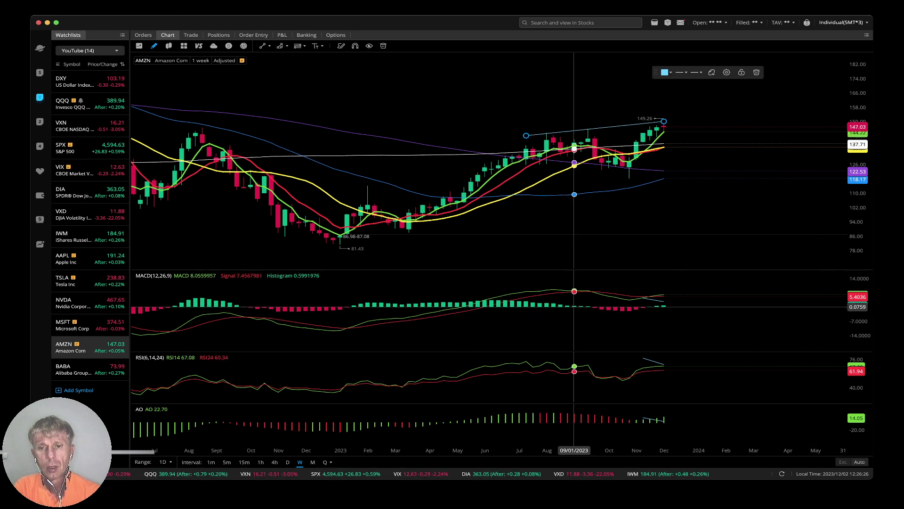
# Stretch AMZN's MACD trend line from the August 2023 peak to 12/08/2023, and move the RSI line's start back to July 2023.
pyautogui.moveTo(643, 297); pyautogui.dragTo(473, 287)
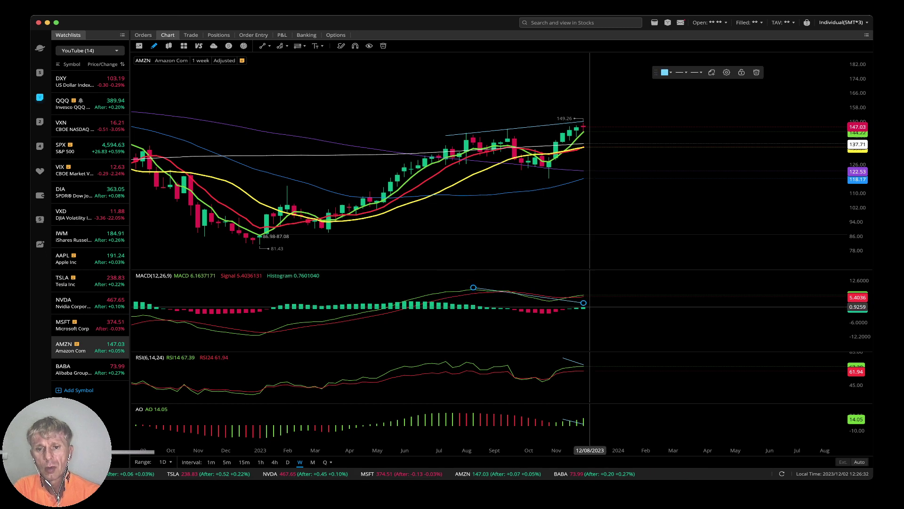
pyautogui.moveTo(583, 302); pyautogui.dragTo(590, 294)
pyautogui.moveTo(563, 357); pyautogui.dragTo(438, 357)
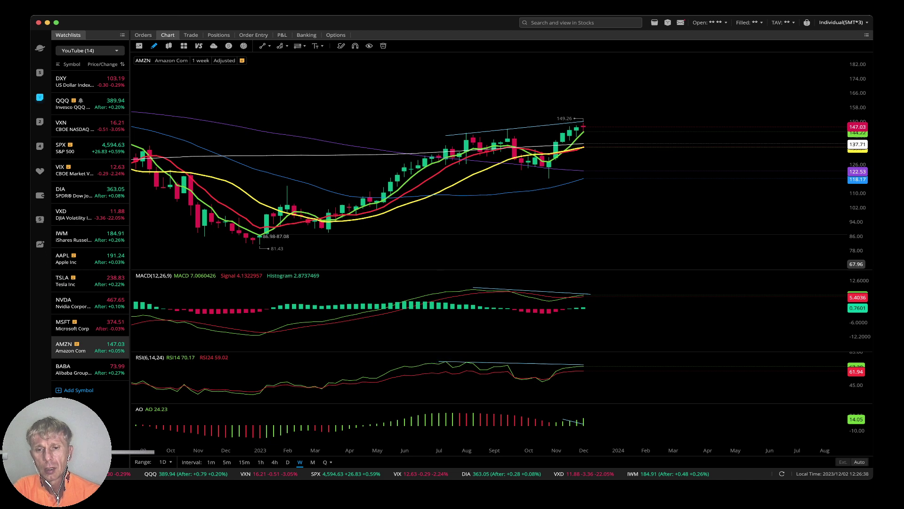
# Stretch AMZN's AO trend line from the mid-July 2023 peak to just past the December bar.
pyautogui.moveTo(563, 418); pyautogui.dragTo(467, 411)
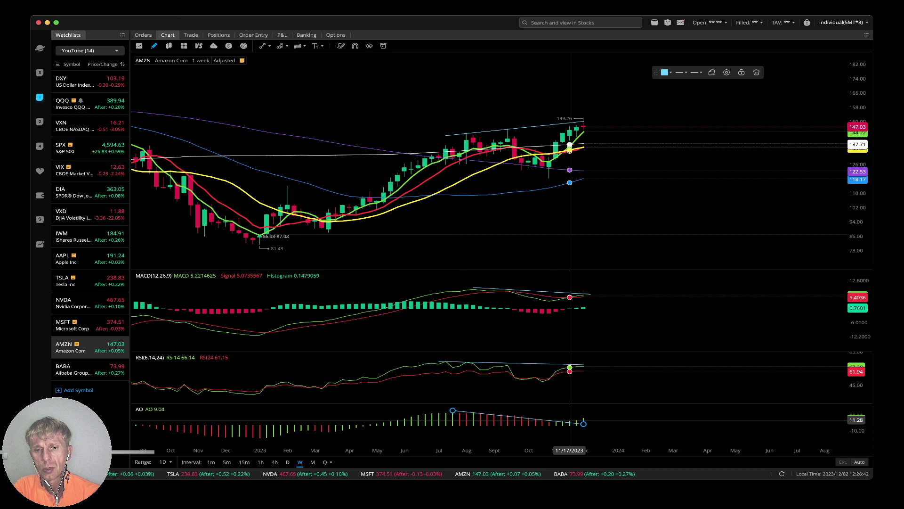
pyautogui.moveTo(583, 423); pyautogui.dragTo(590, 419)
# Review AMZN at the daily interval, BABA at daily and weekly, DXY at weekly, and QQQ at weekly and daily.
pyautogui.moveTo(596, 239); pyautogui.dragTo(741, 238)
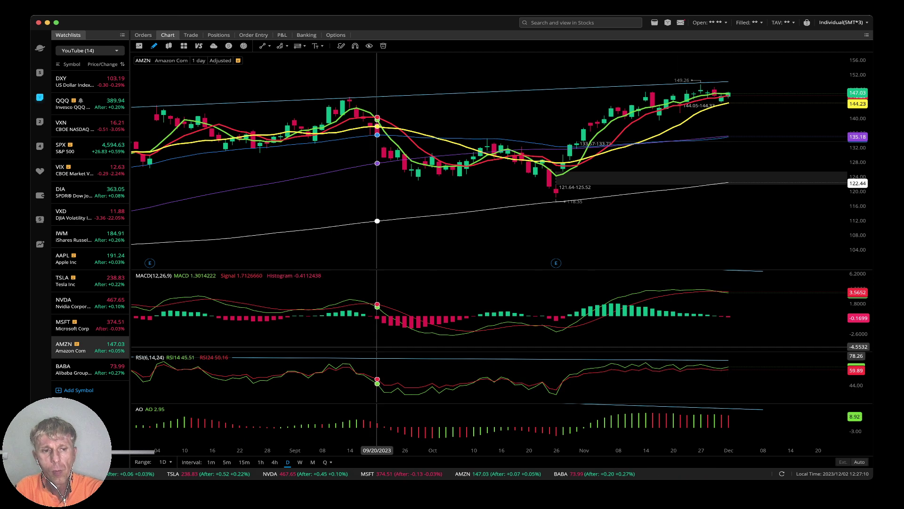
pyautogui.click(90, 369)
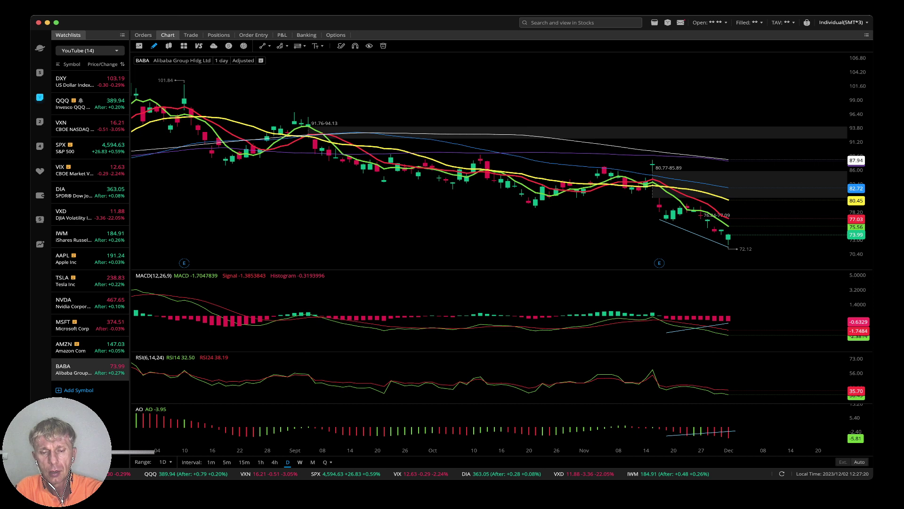
pyautogui.click(300, 462)
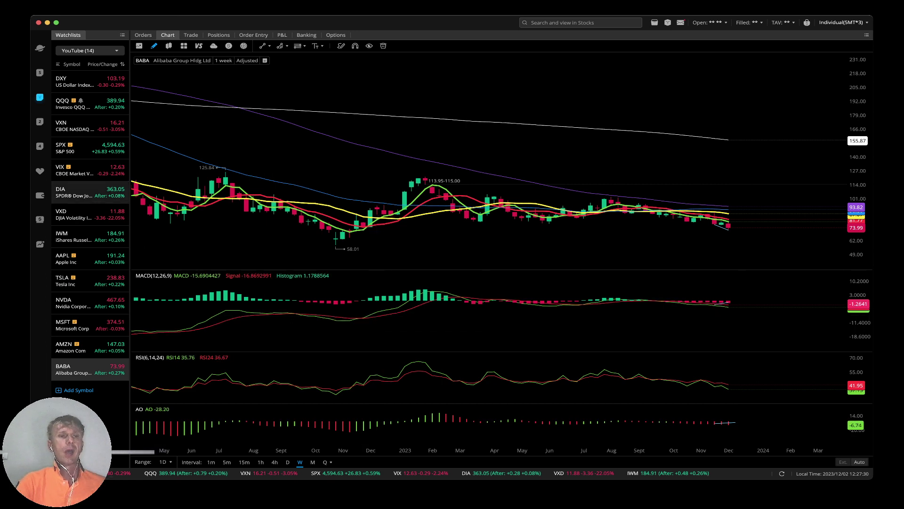
pyautogui.click(89, 82)
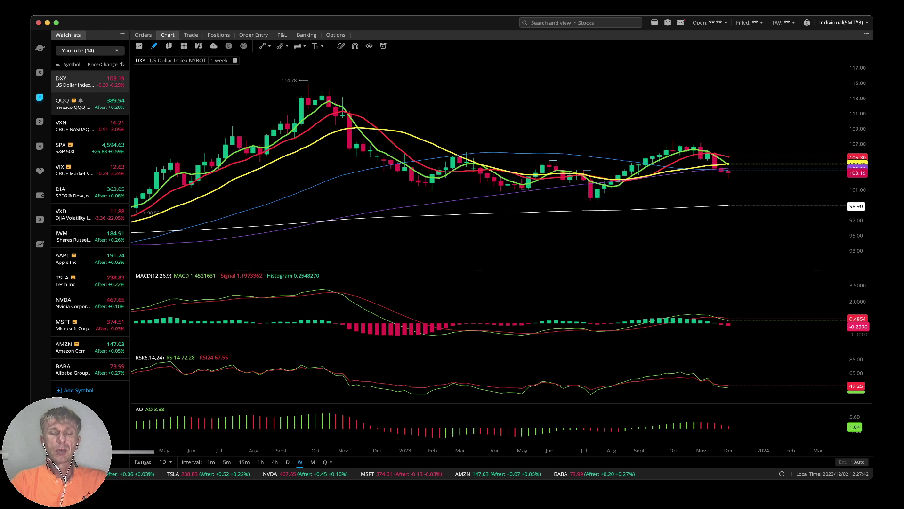
pyautogui.click(90, 103)
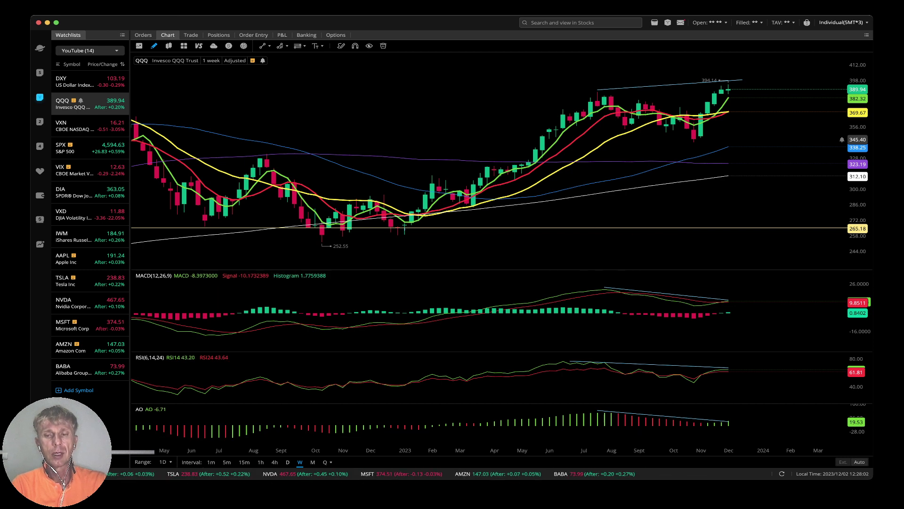
pyautogui.click(287, 462)
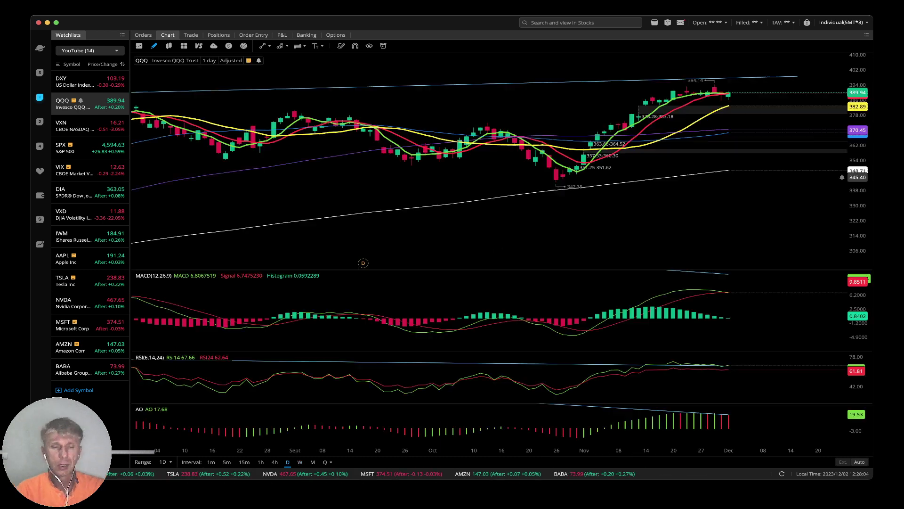